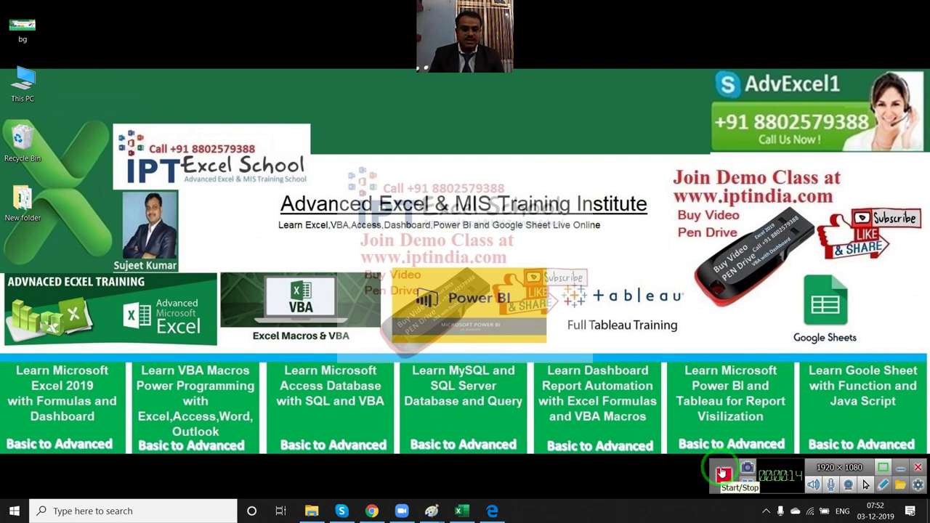
Refresh the desktop and search Start for 'power' to find Power BI Desktop.
right_click(473, 163)
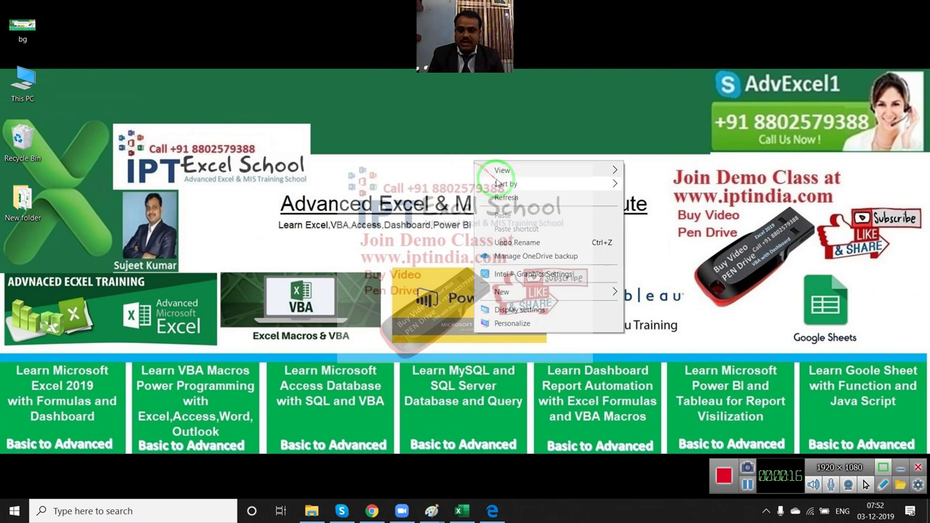
click(512, 204)
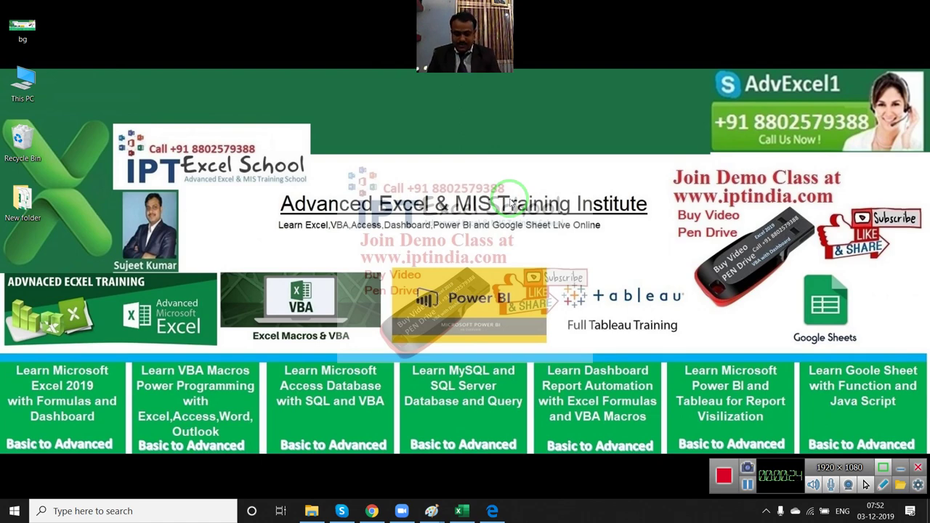
key(super)
text(power)
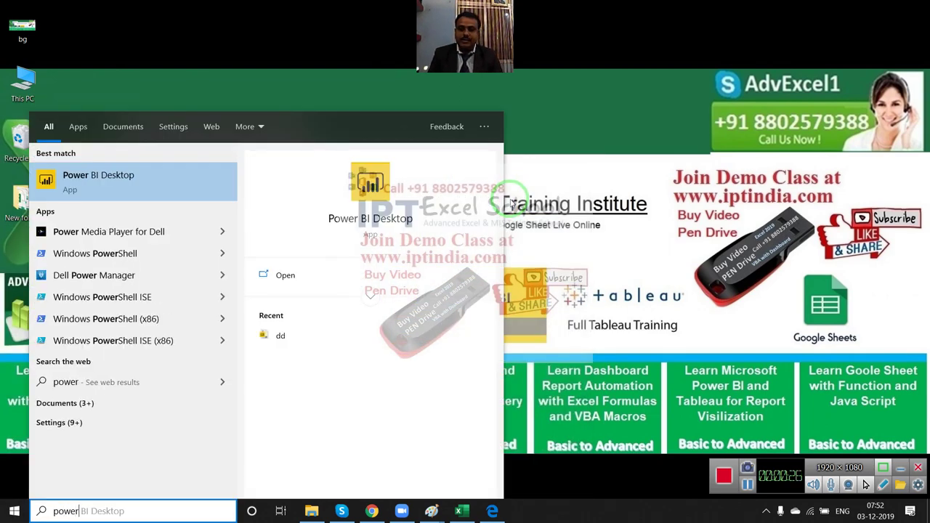
Launch Power BI Desktop, reposition its welcome dialog, and open the What's New blog post.
click(401, 218)
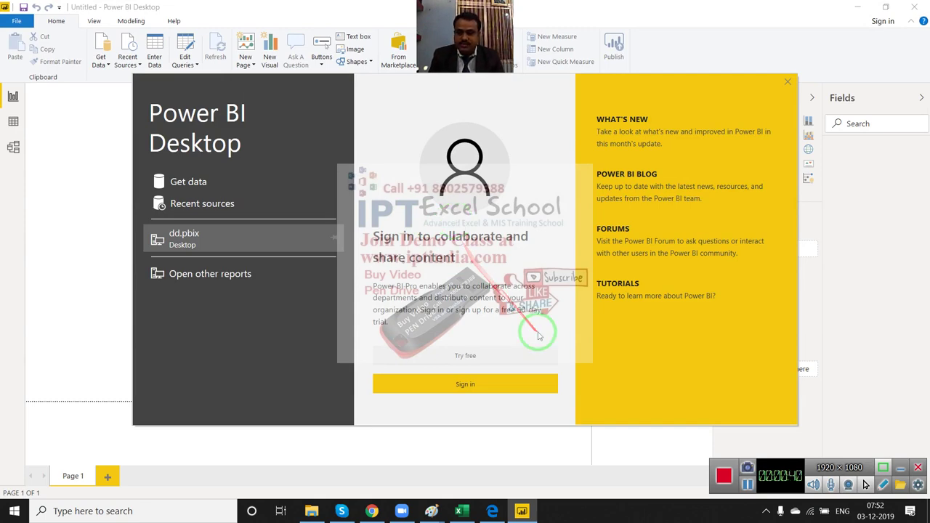
mouse_move(493, 86)
mouse_down()
mouse_move(445, 86)
mouse_move(412, 99)
mouse_up()
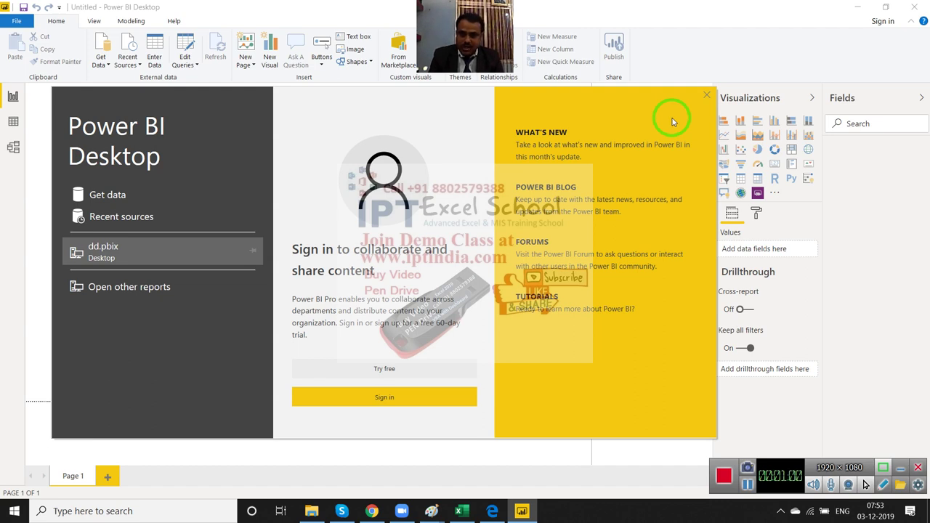
drag(351, 87, 450, 269)
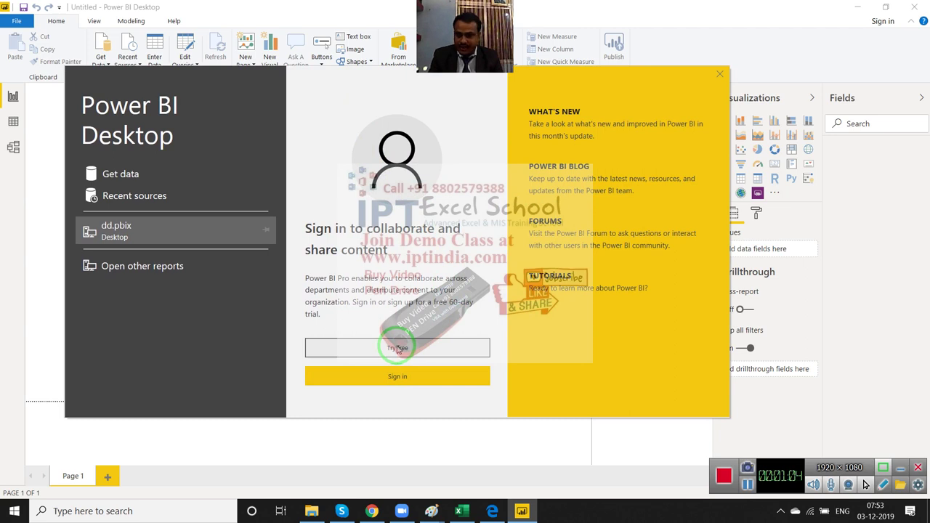
drag(398, 359, 558, 236)
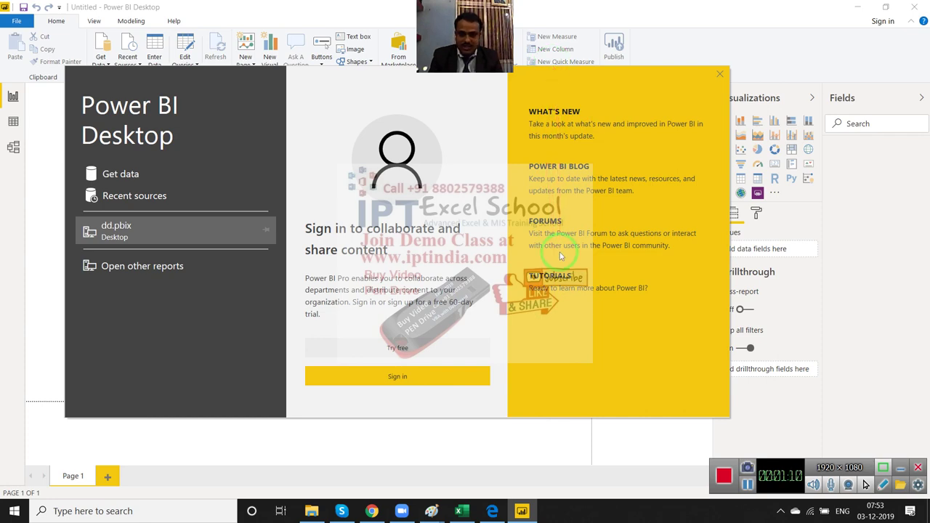
click(551, 117)
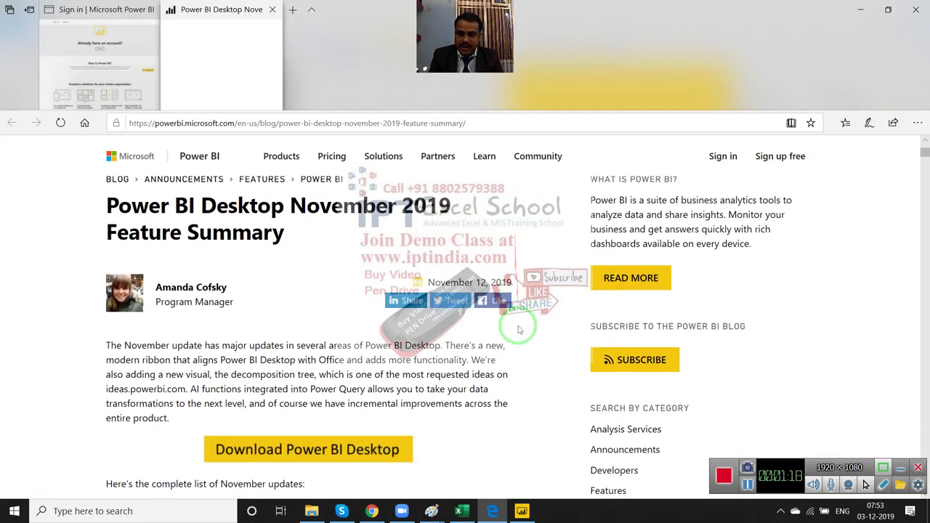
Read through the update list in the November 2019 Feature Summary blog post.
scroll(527, 321, down, 2)
scroll(537, 322, down, 2)
scroll(537, 321, down, 2)
scroll(537, 320, up, 2)
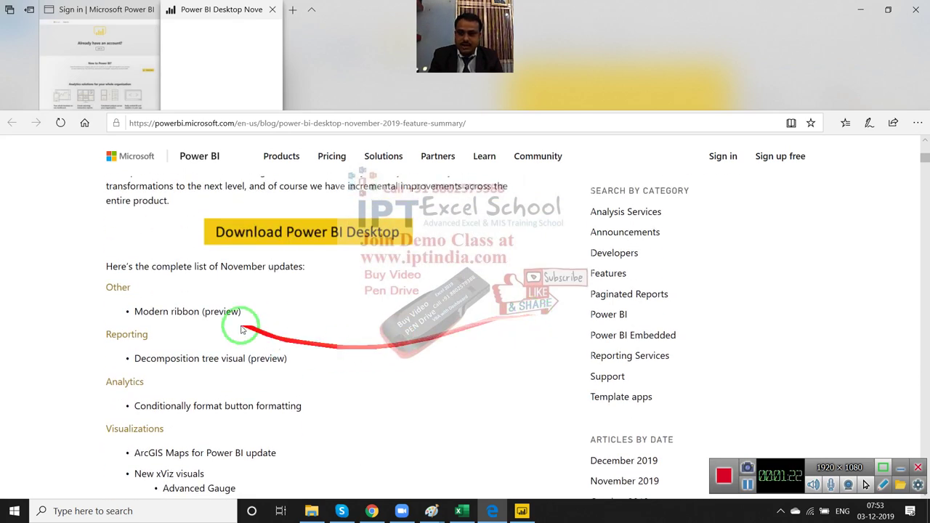
scroll(182, 340, down, 1)
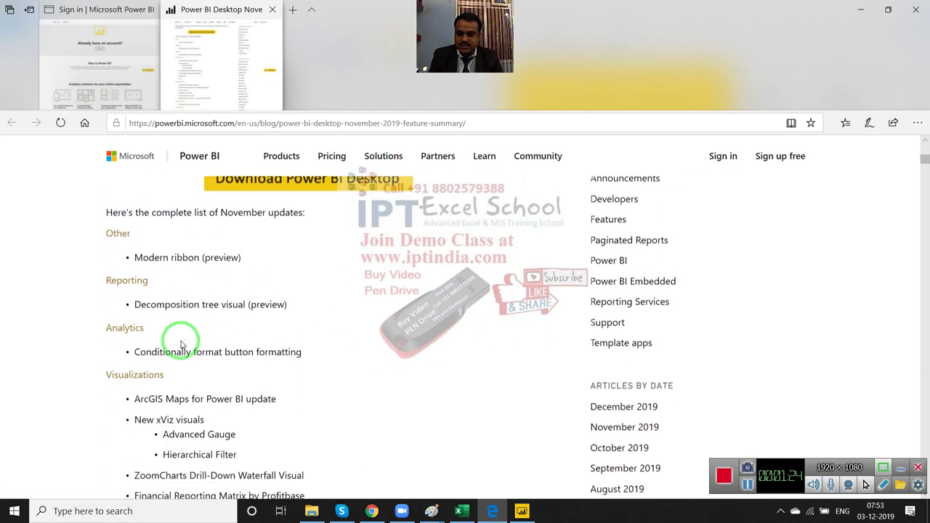
scroll(406, 334, down, 2)
scroll(408, 342, down, 2)
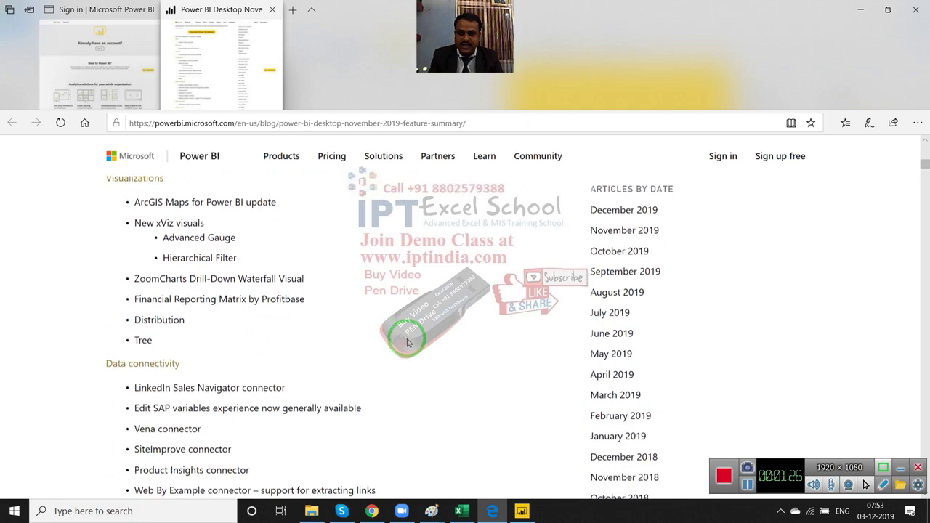
scroll(408, 342, down, 2)
scroll(408, 342, down, 1)
scroll(408, 342, down, 2)
scroll(407, 340, down, 1)
scroll(405, 339, down, 2)
scroll(405, 338, up, 1)
scroll(406, 339, up, 1)
scroll(406, 339, down, 2)
scroll(407, 339, up, 2)
scroll(407, 340, down, 3)
scroll(406, 339, down, 1)
scroll(406, 339, down, 3)
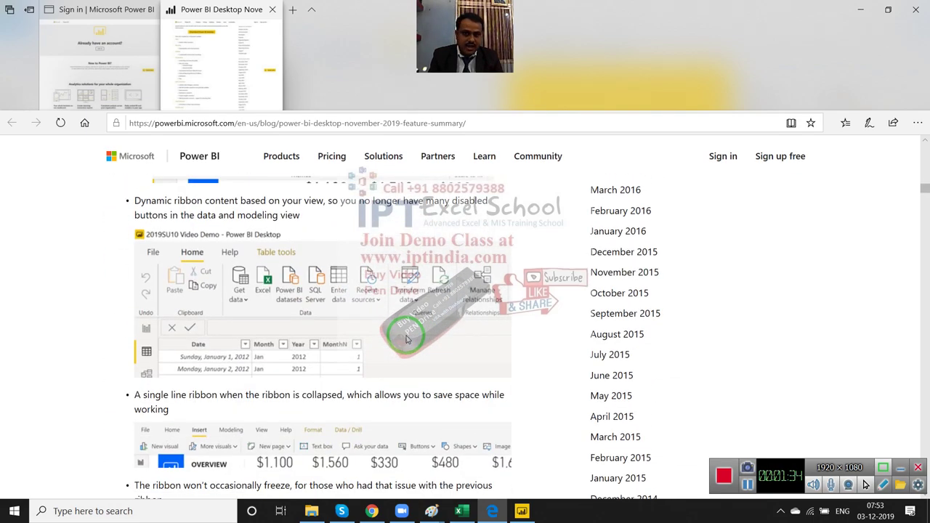
Open the Power BI Blog from the welcome dialog and switch between the Edge tabs.
click(859, 10)
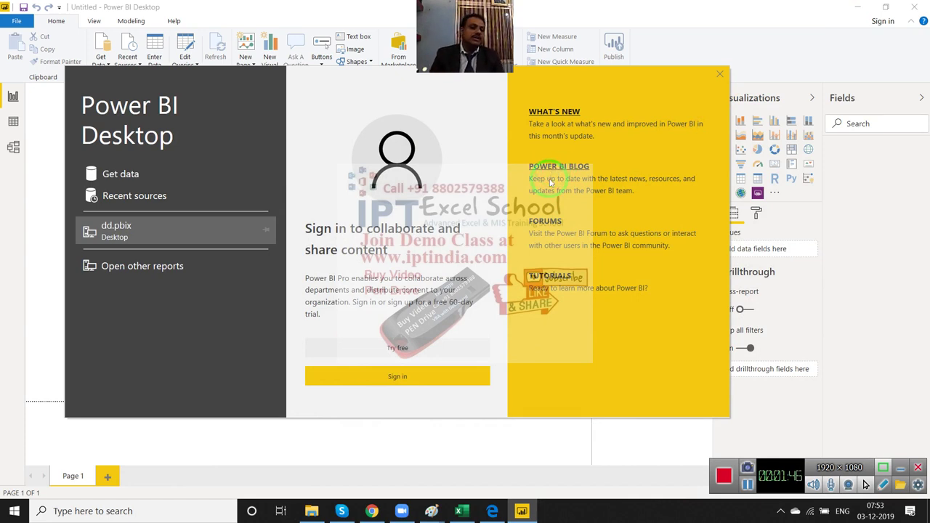
click(565, 165)
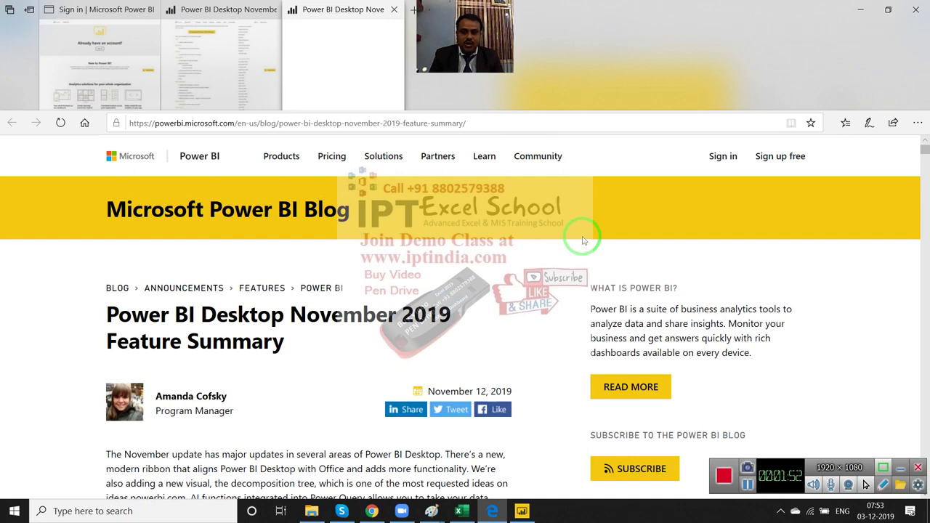
click(228, 13)
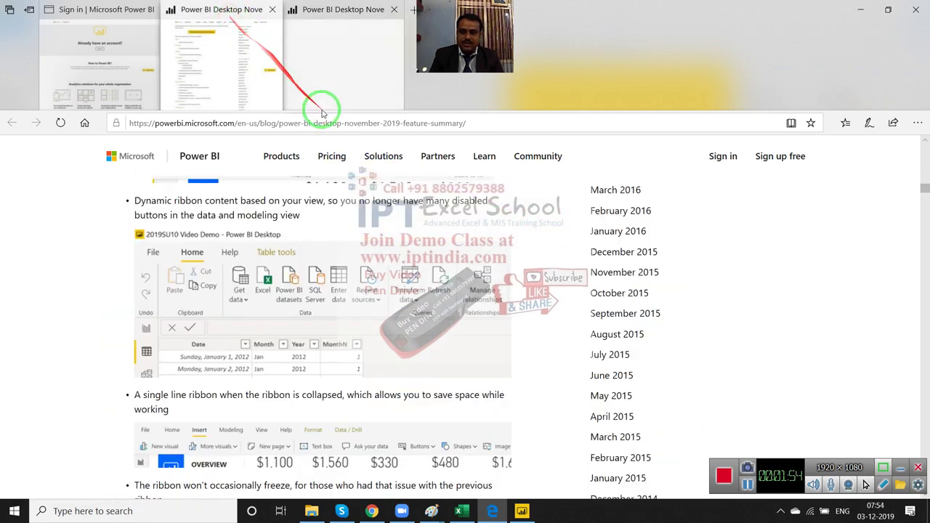
click(116, 16)
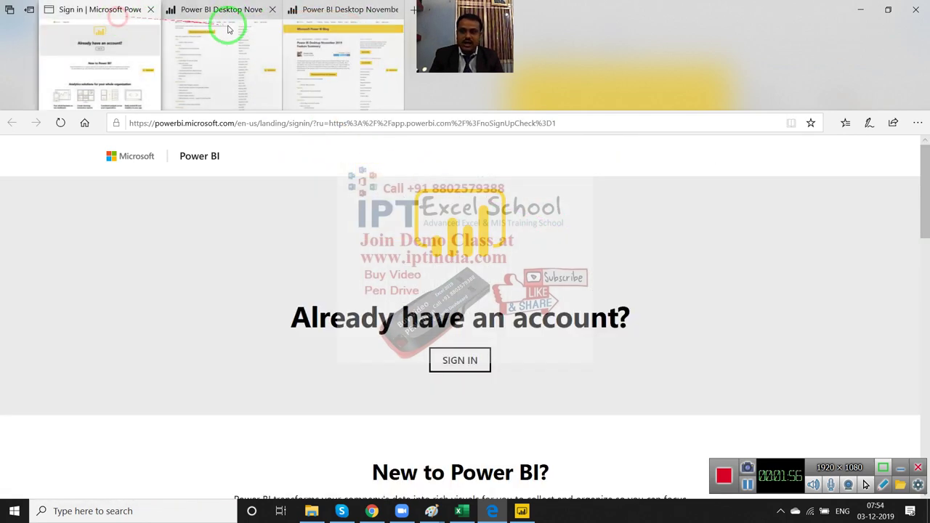
scroll(370, 167, down, 3)
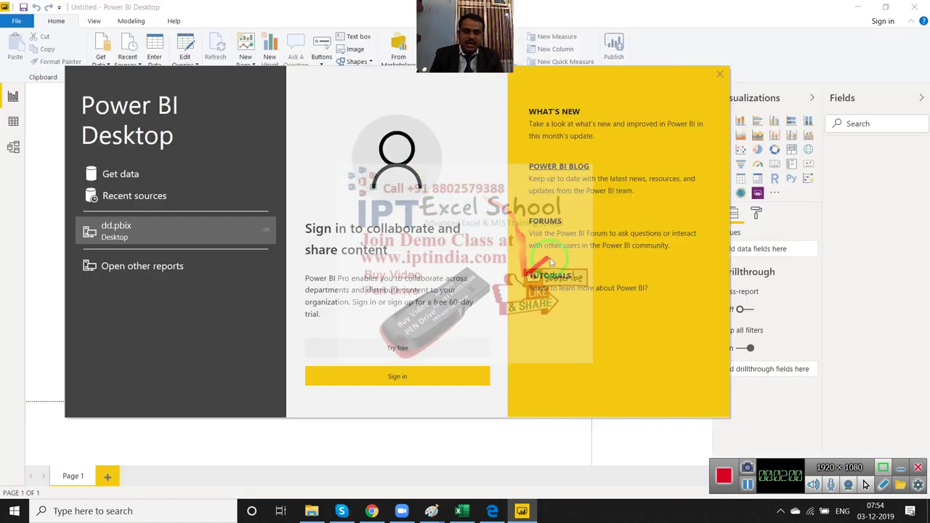
Open the Power BI Community Desktop forum and highlight the sorting topic's reply count.
click(550, 227)
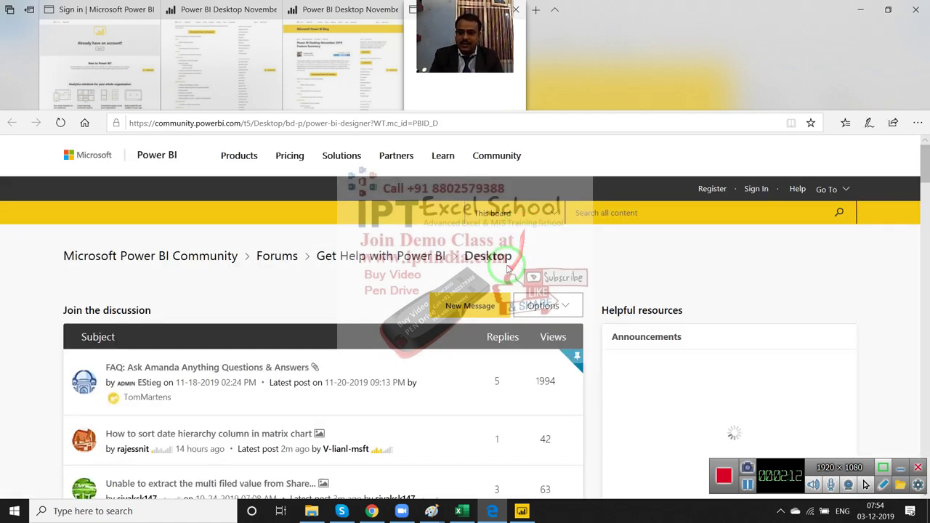
scroll(598, 260, down, 3)
scroll(608, 281, up, 2)
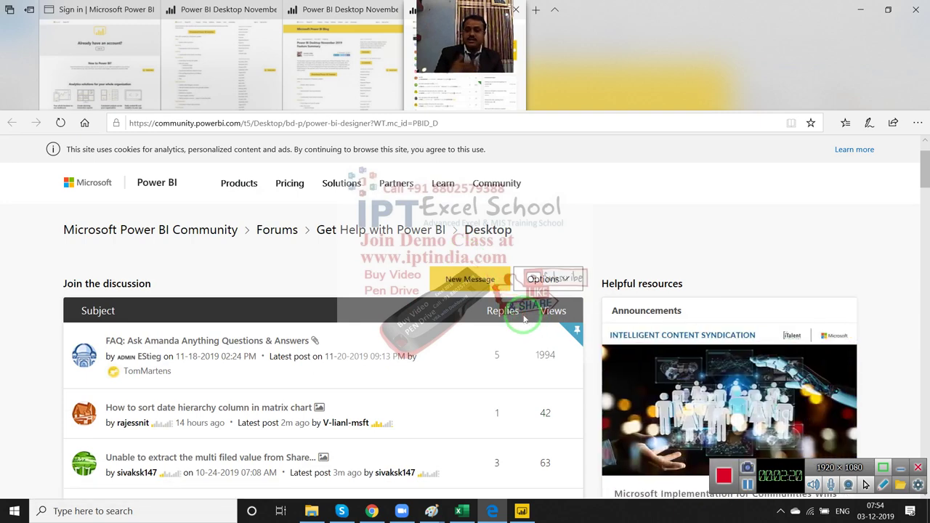
scroll(518, 316, down, 1)
scroll(518, 316, down, 1)
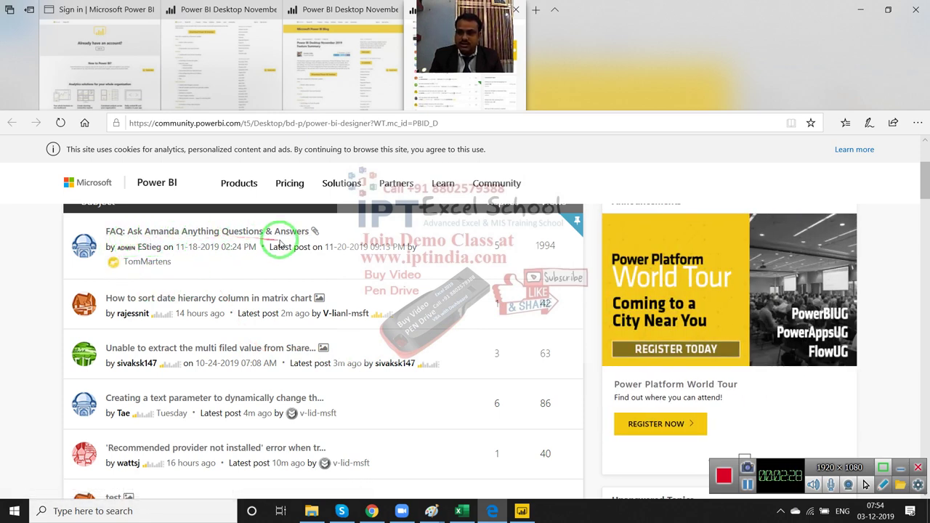
click(314, 249)
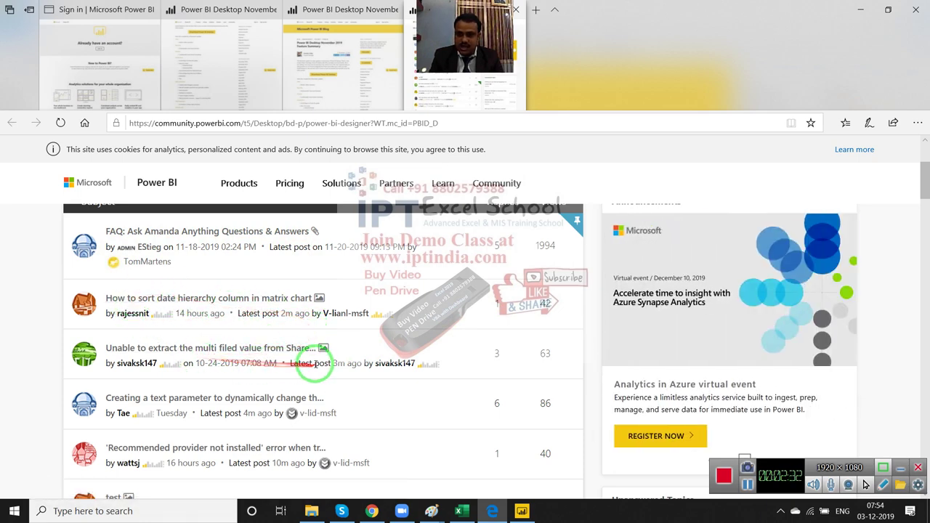
scroll(459, 352, up, 1)
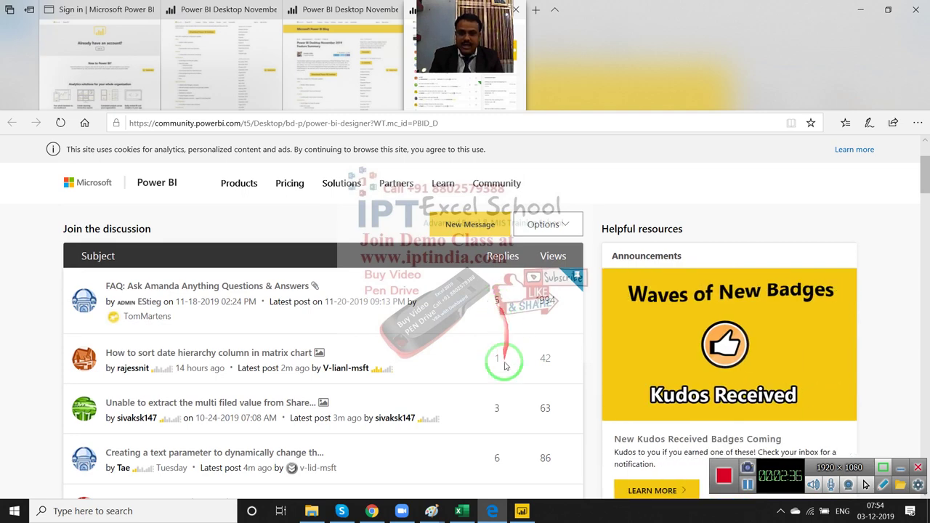
double_click(496, 359)
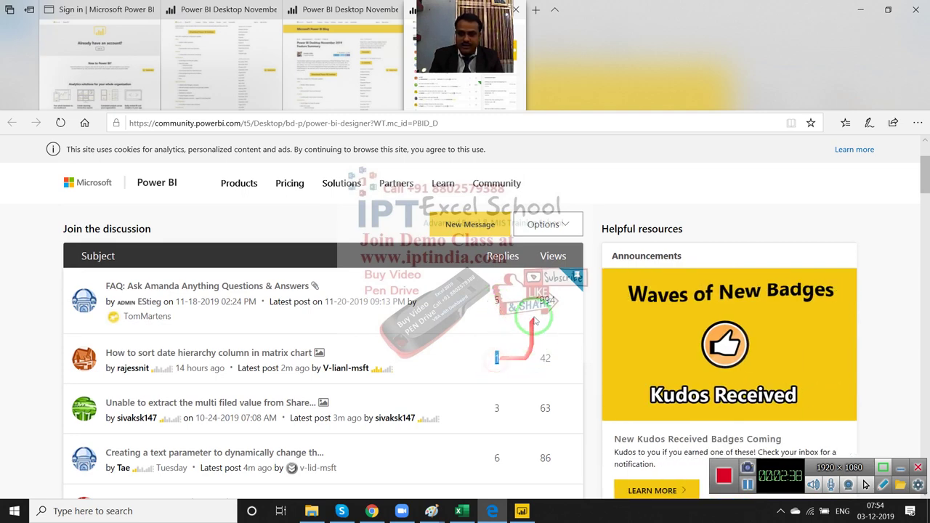
Scroll through the forum topics, then return to Power BI Desktop's welcome screen.
scroll(508, 331, down, 1)
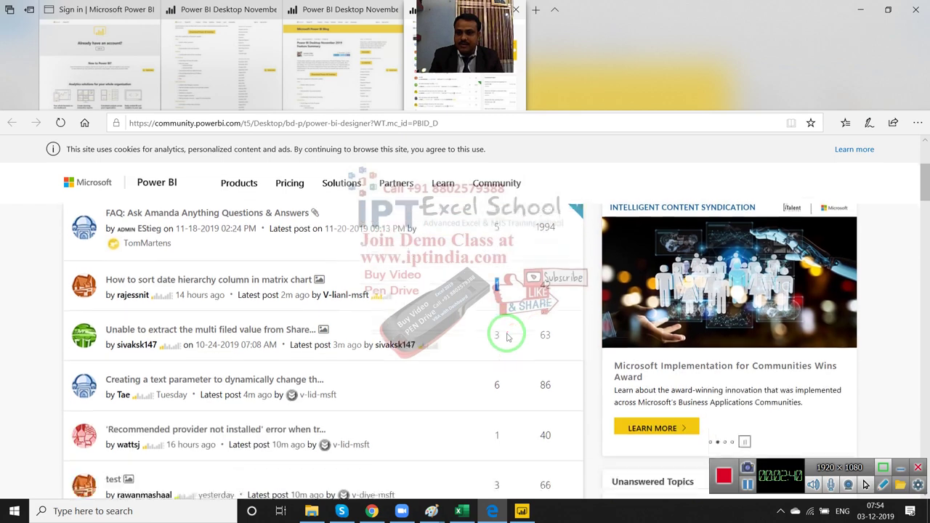
scroll(504, 335, down, 3)
scroll(501, 340, down, 1)
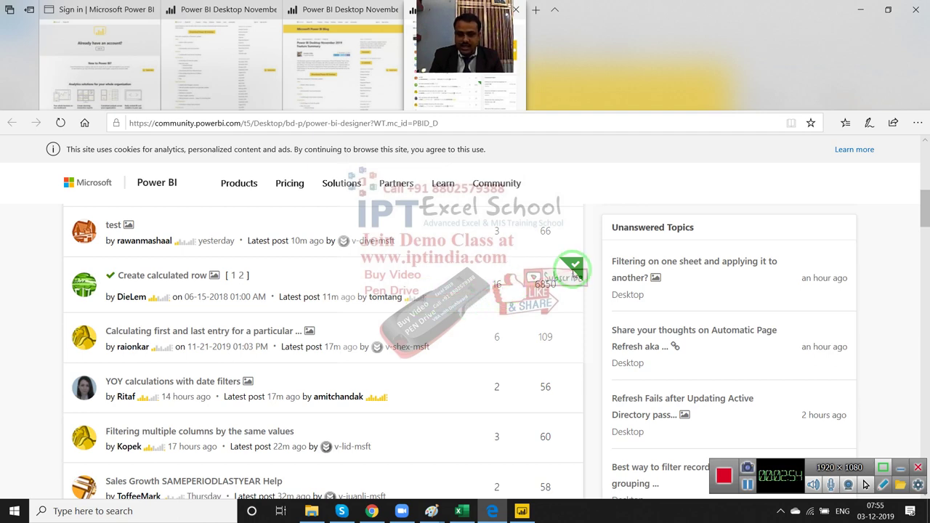
scroll(340, 341, down, 3)
scroll(342, 351, up, 2)
scroll(342, 351, down, 5)
scroll(342, 349, down, 3)
scroll(341, 345, down, 3)
scroll(341, 343, up, 5)
scroll(342, 344, up, 5)
scroll(343, 345, up, 5)
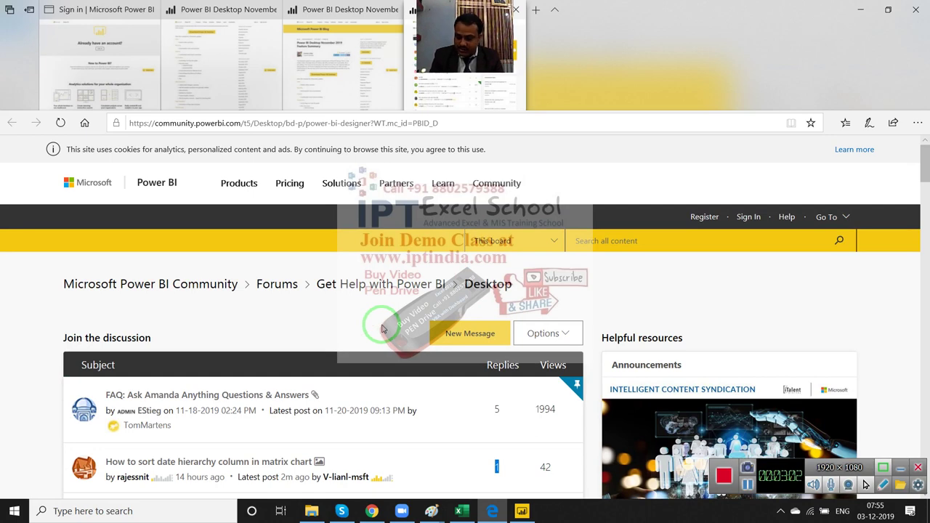
click(524, 513)
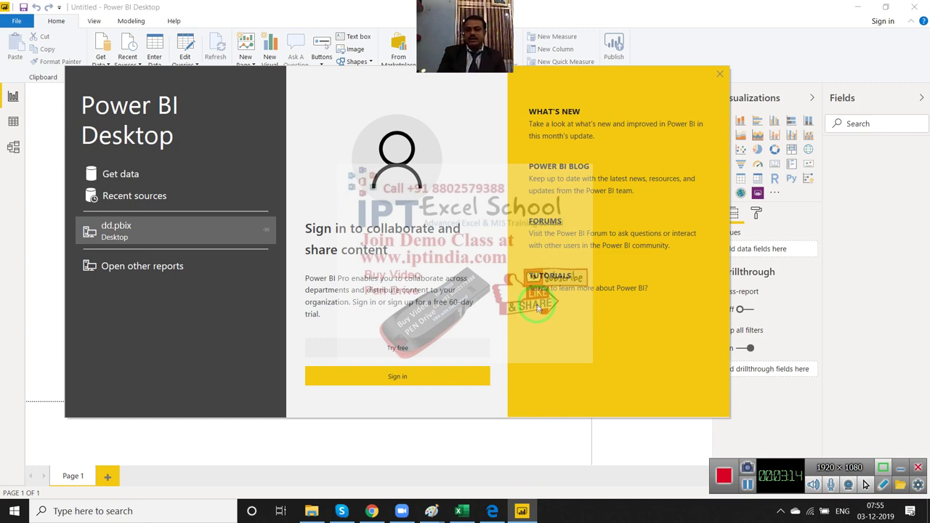
Browse the Guided Learning tutorials page, then hide Edge and return to Power BI Desktop.
click(560, 277)
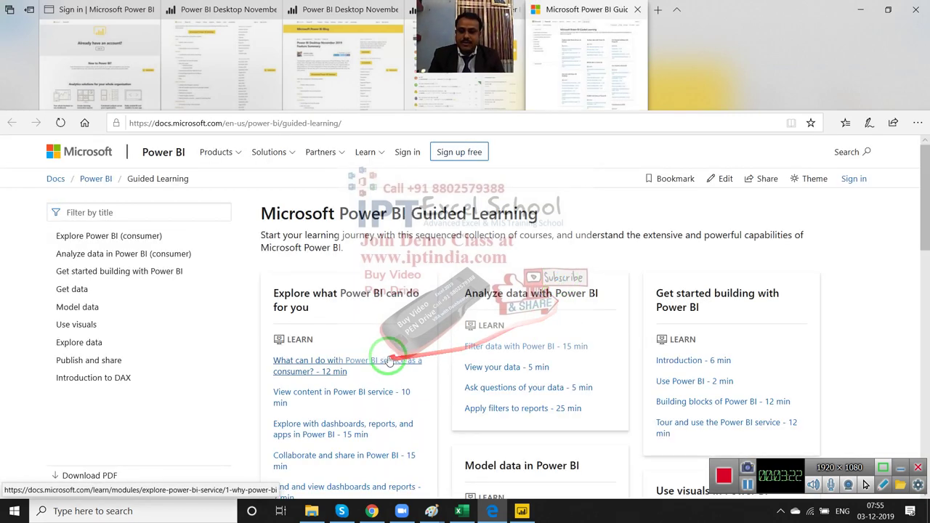
scroll(378, 354, down, 3)
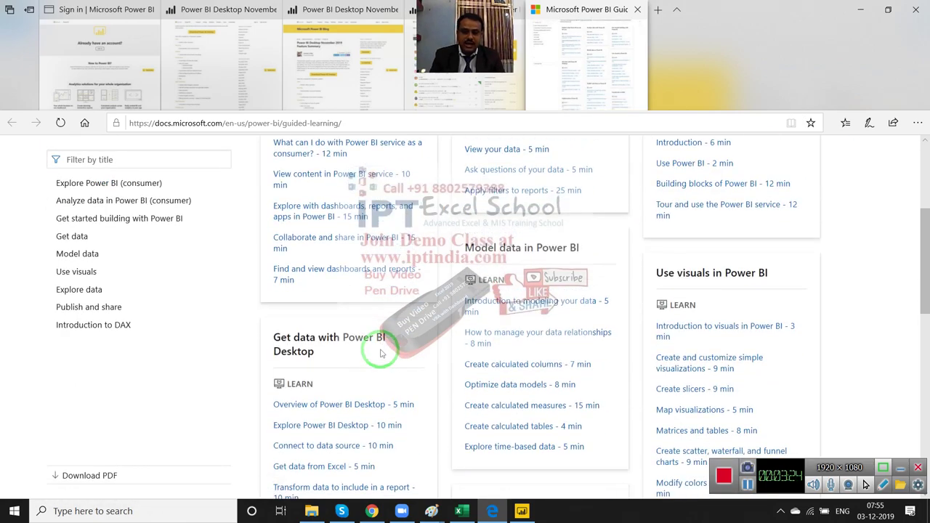
scroll(380, 356, down, 3)
scroll(581, 374, down, 4)
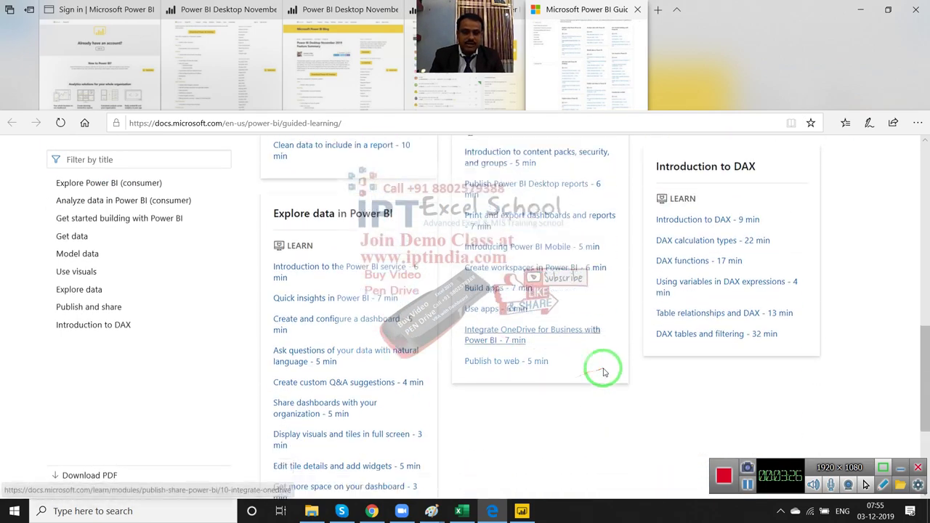
scroll(602, 370, up, 3)
scroll(606, 361, up, 4)
scroll(606, 361, up, 3)
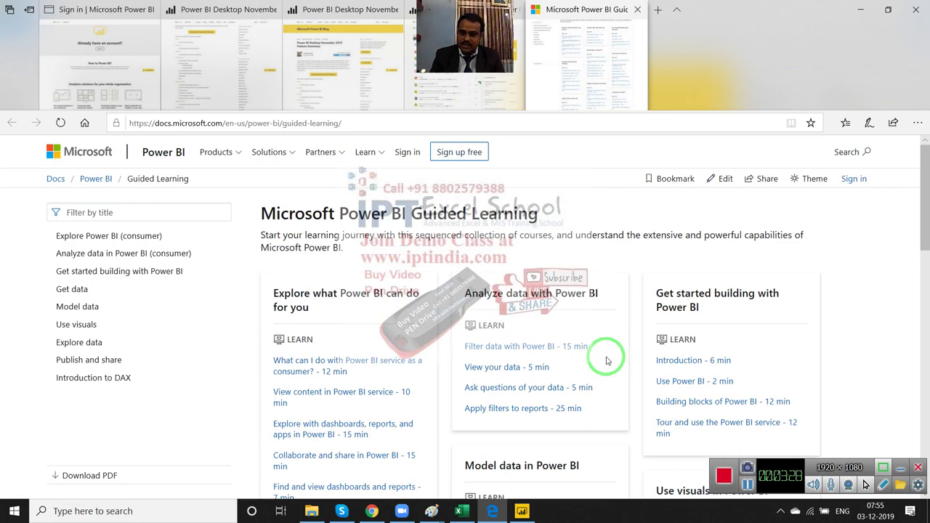
scroll(607, 362, down, 2)
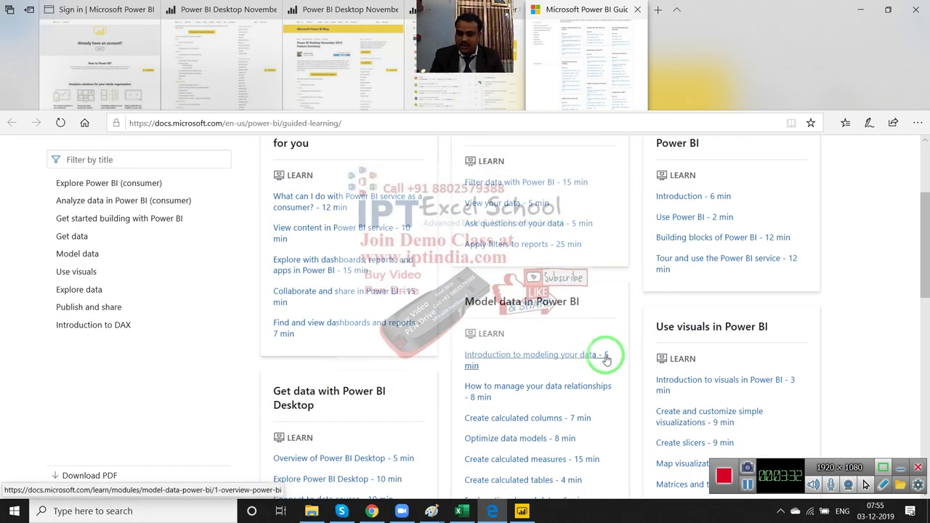
key(super+d)
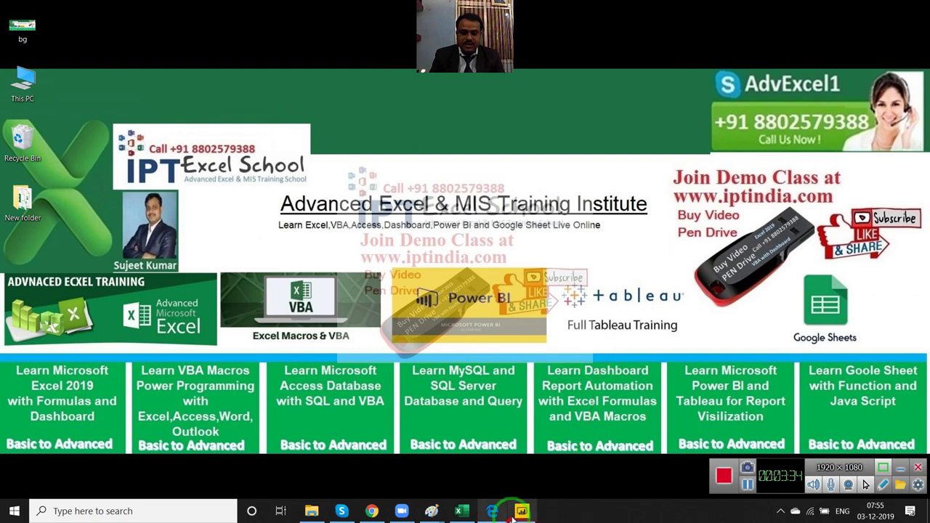
click(521, 510)
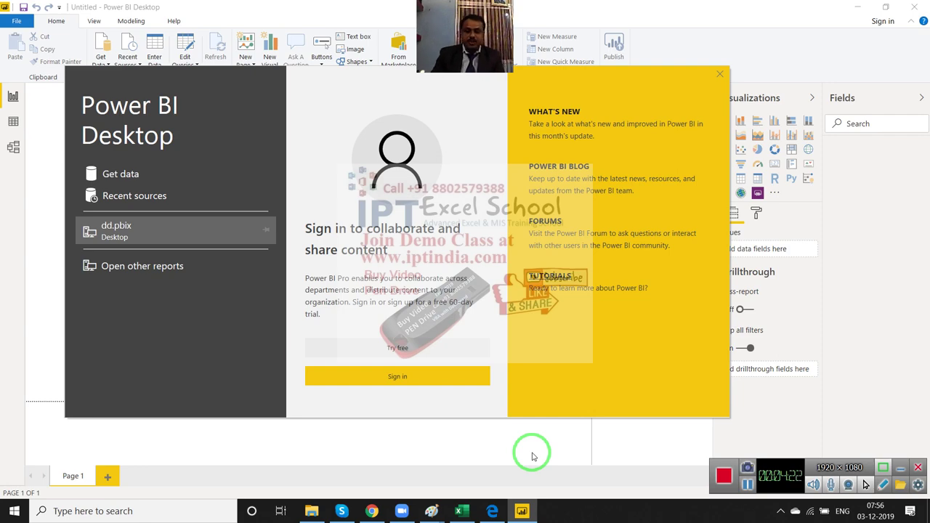
Switch to the Chrome window showing the webmail inbox.
click(371, 510)
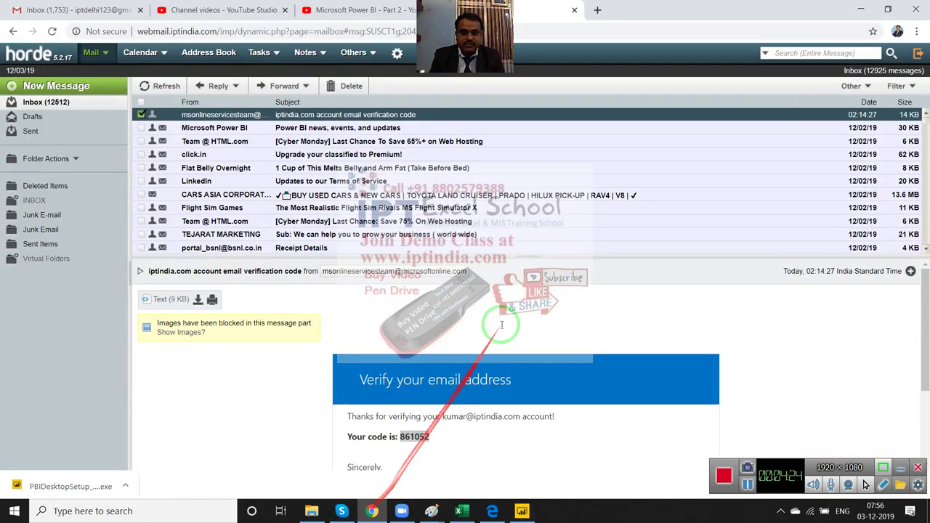
Search 'power bi download' in a new Chrome tab, open the Downloads page, then go to Pricing.
click(597, 10)
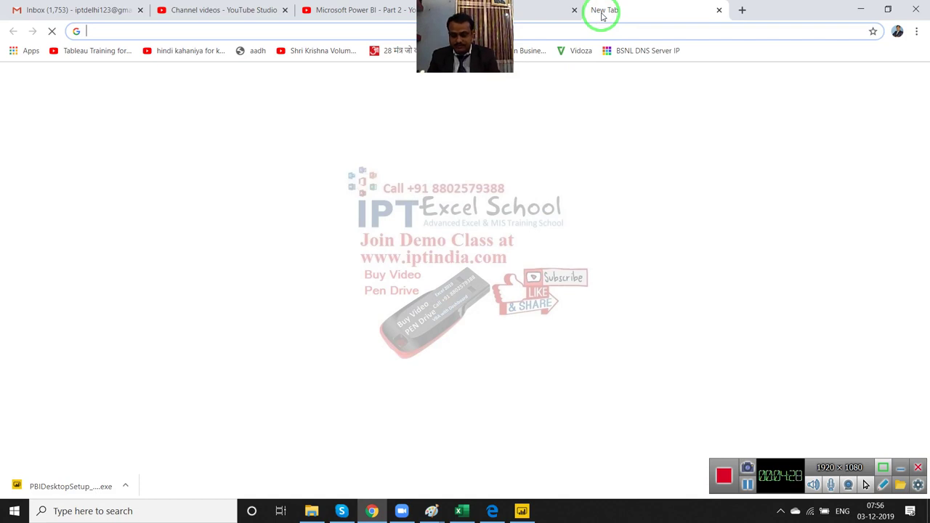
text(po)
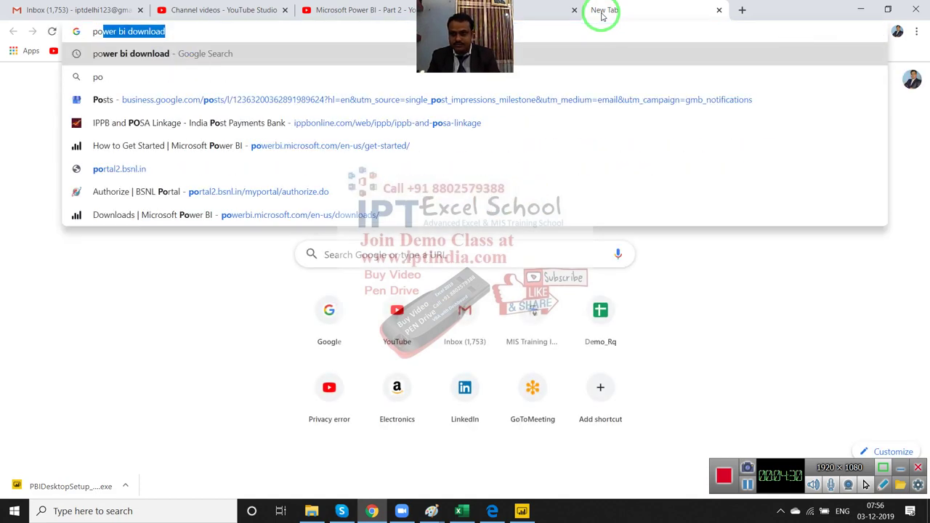
key(Return)
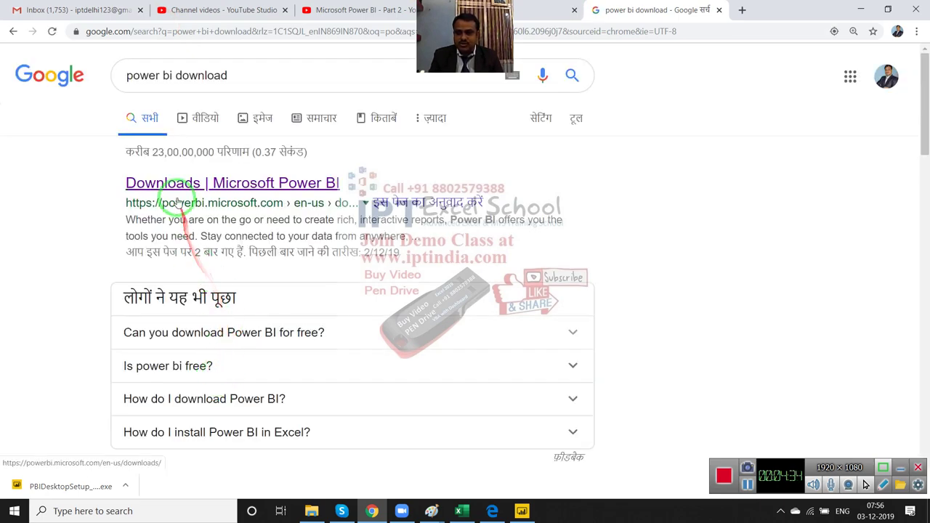
click(176, 187)
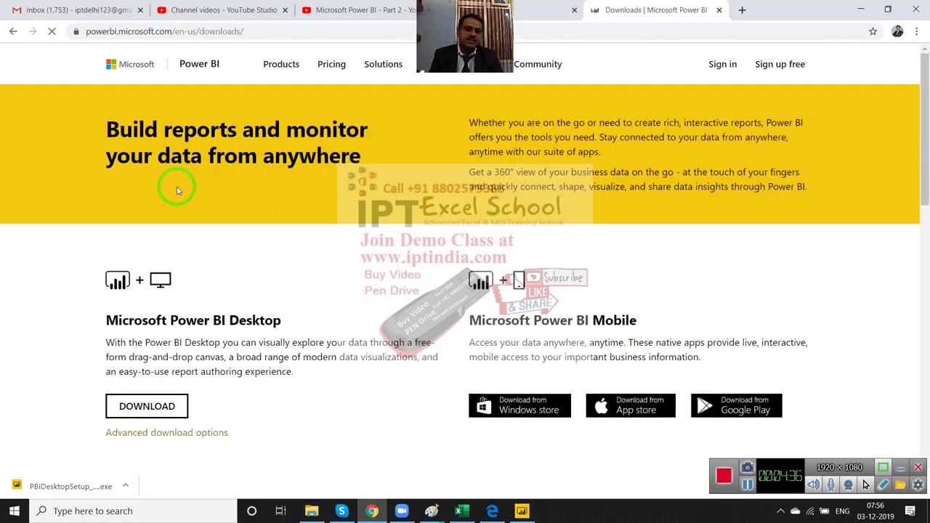
click(331, 65)
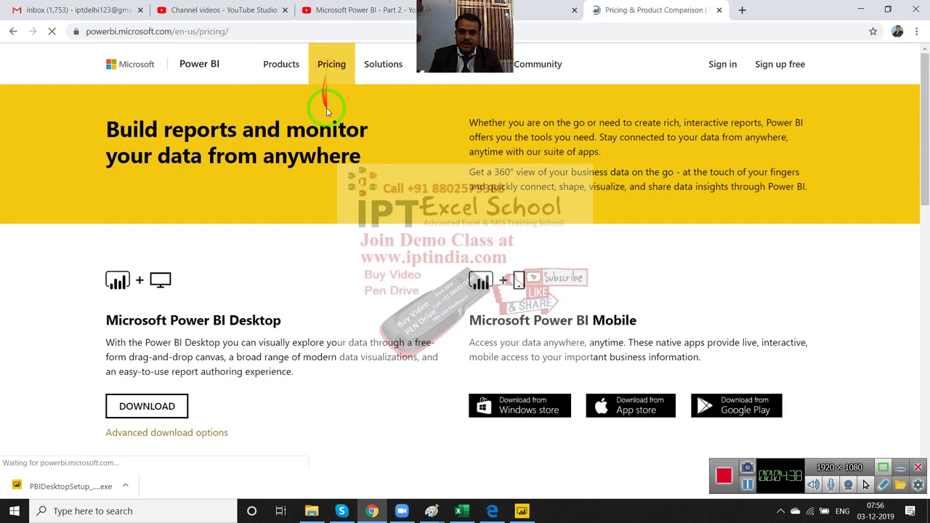
scroll(325, 208, down, 2)
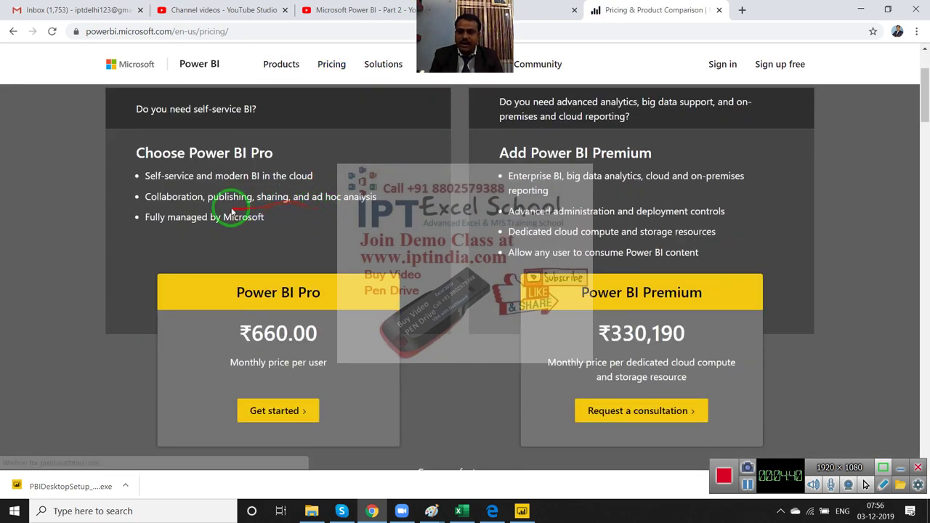
scroll(216, 211, up, 1)
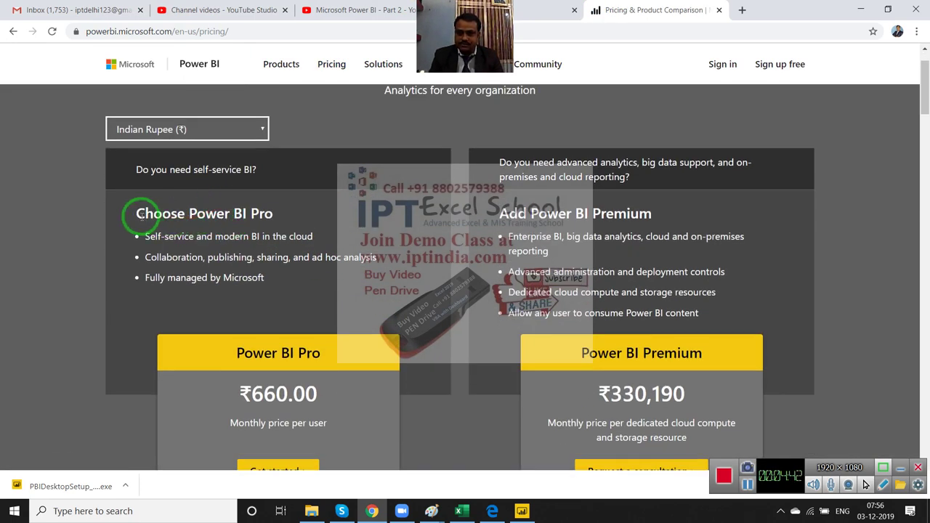
drag(134, 222, 347, 273)
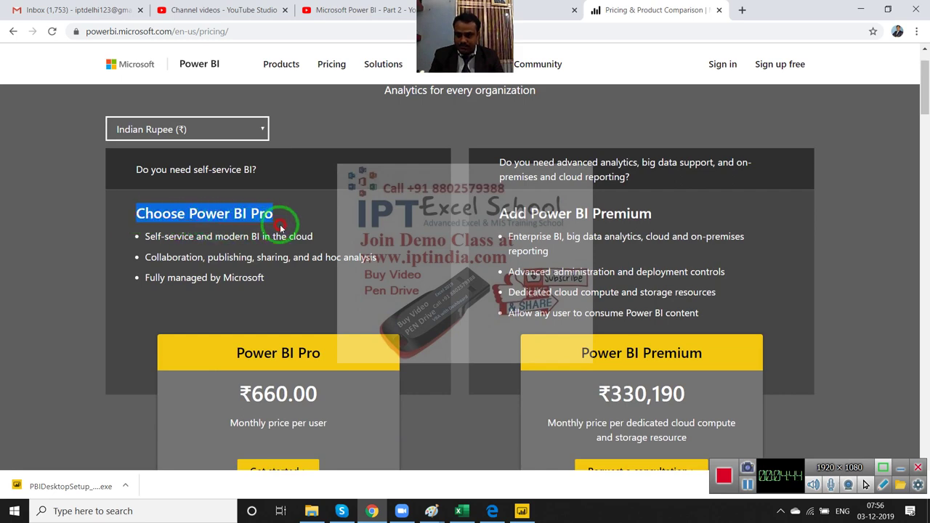
scroll(346, 274, down, 1)
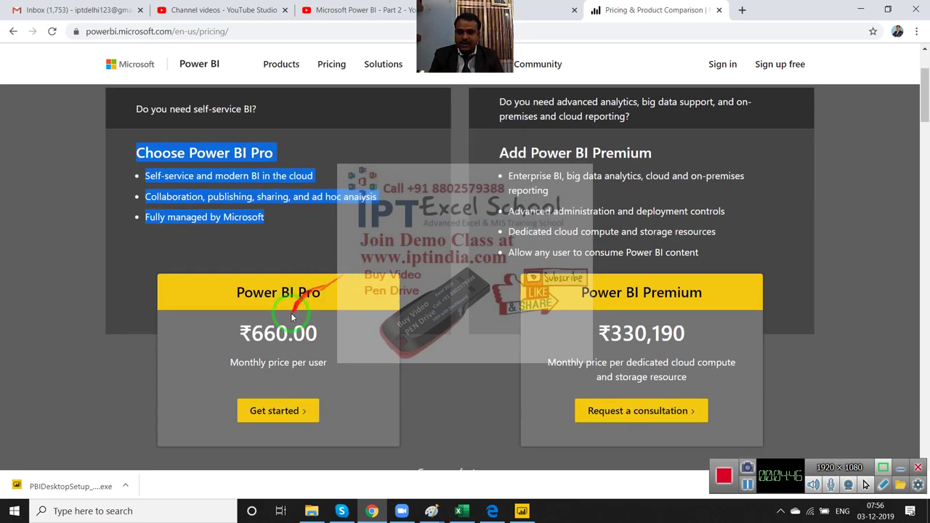
double_click(275, 334)
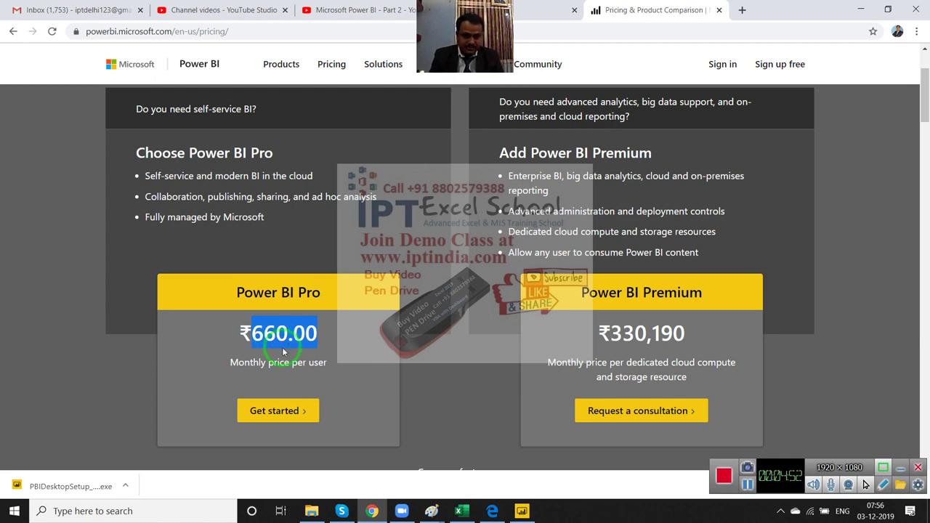
scroll(412, 376, up, 2)
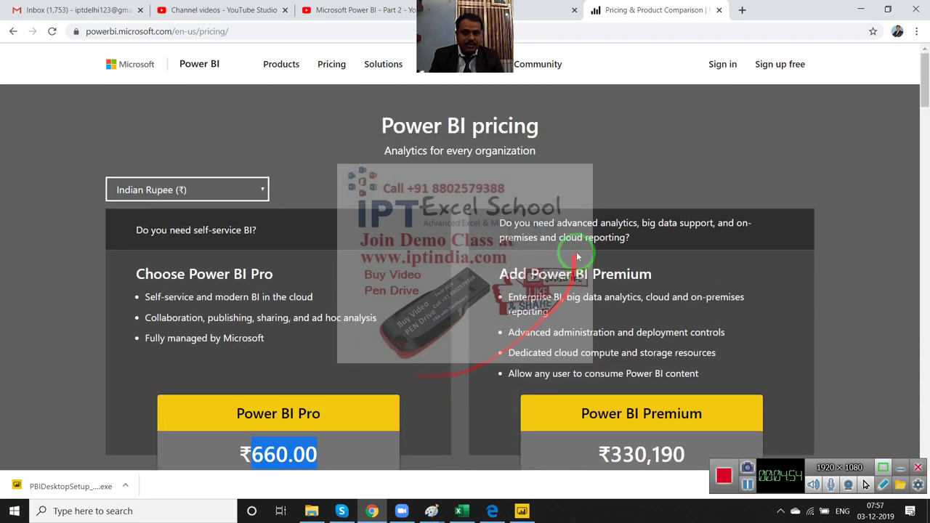
scroll(596, 287, down, 2)
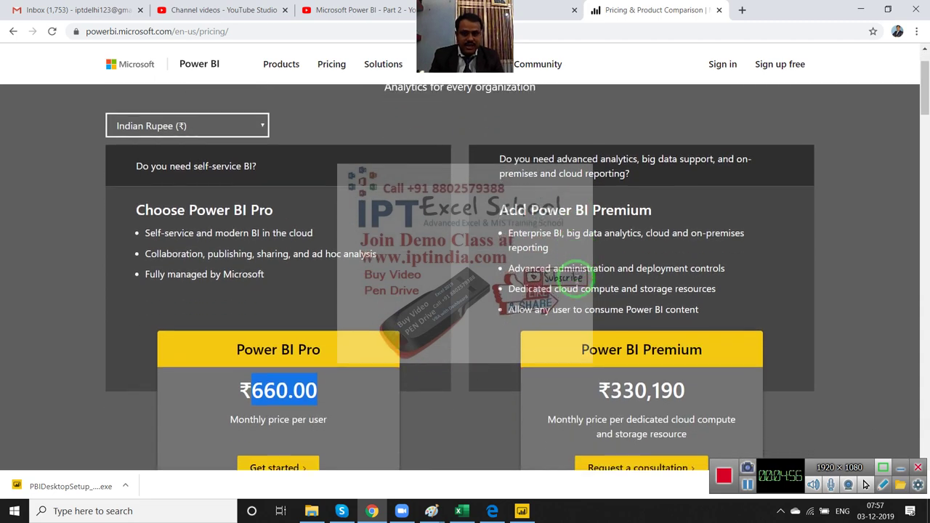
drag(597, 333, 714, 341)
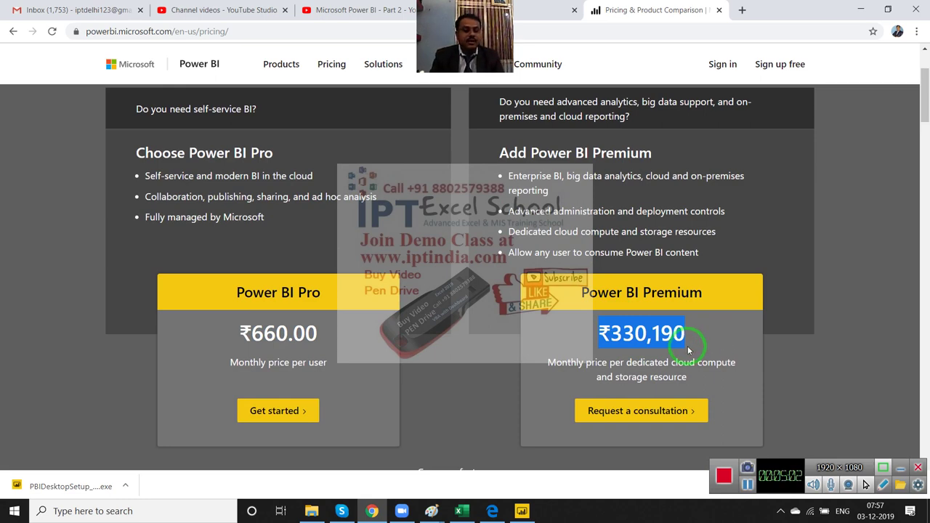
scroll(702, 376, up, 1)
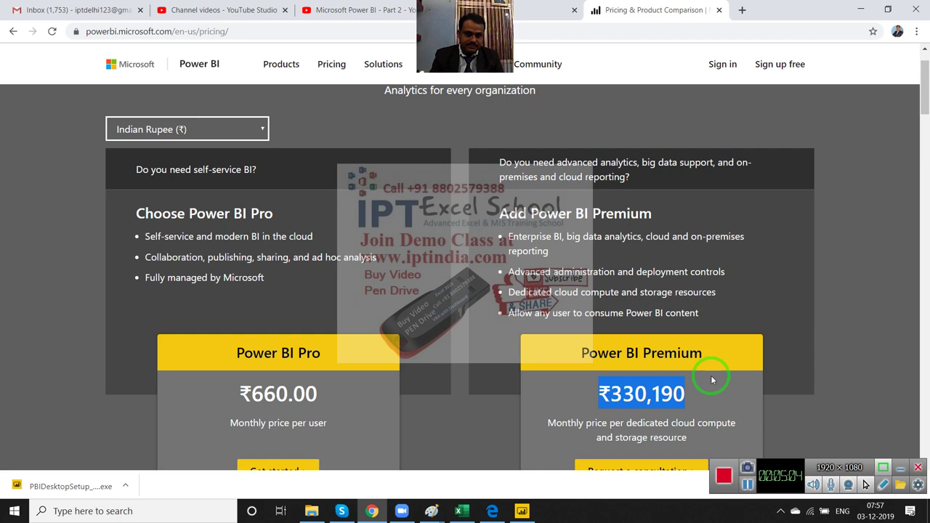
scroll(713, 381, down, 1)
scroll(715, 383, down, 1)
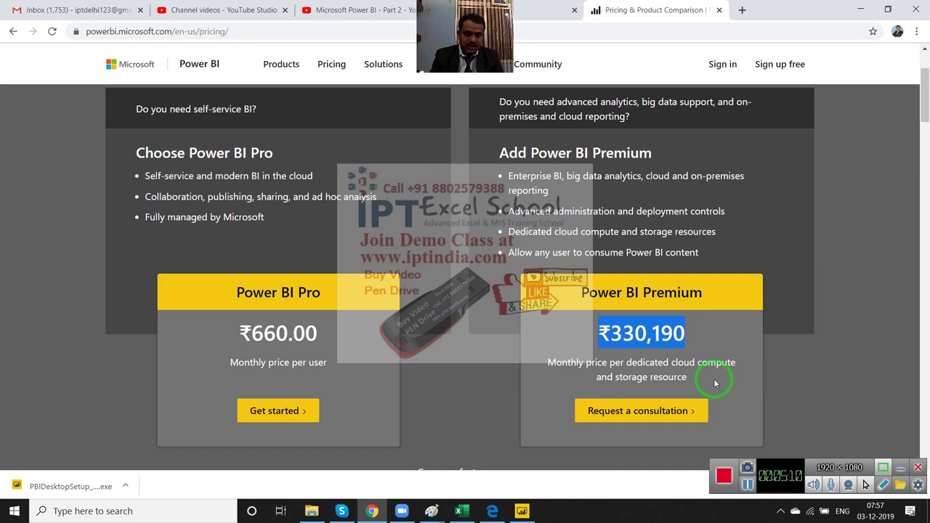
scroll(715, 383, up, 2)
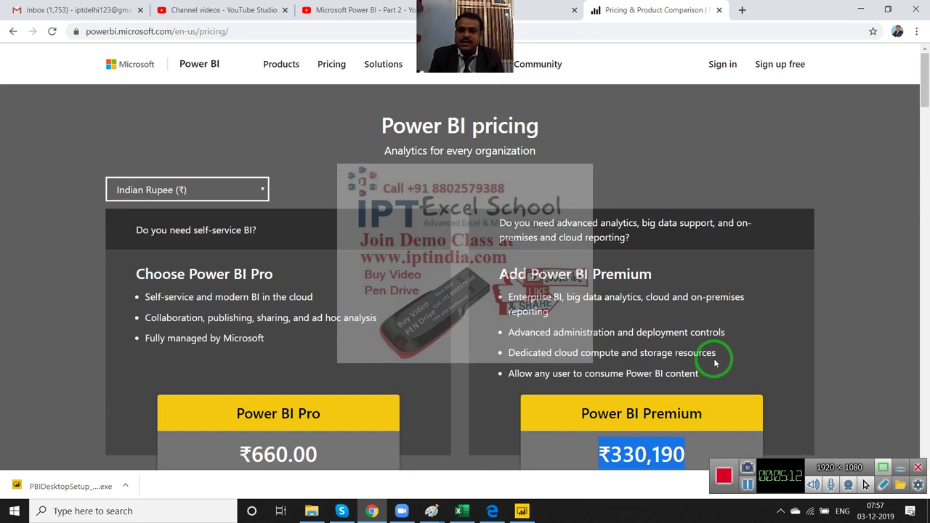
drag(771, 73, 870, 27)
Minimize Chrome to return to Power BI and start signing in to the account.
click(863, 16)
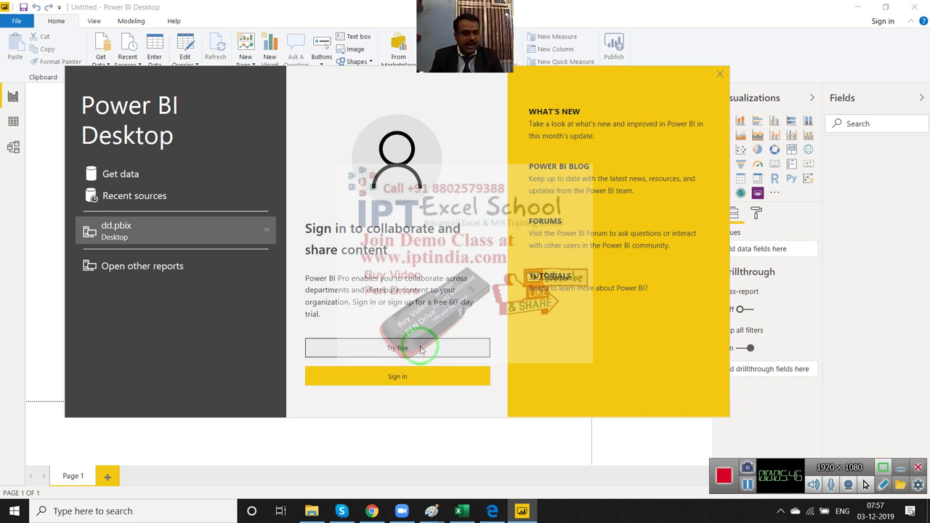
click(405, 376)
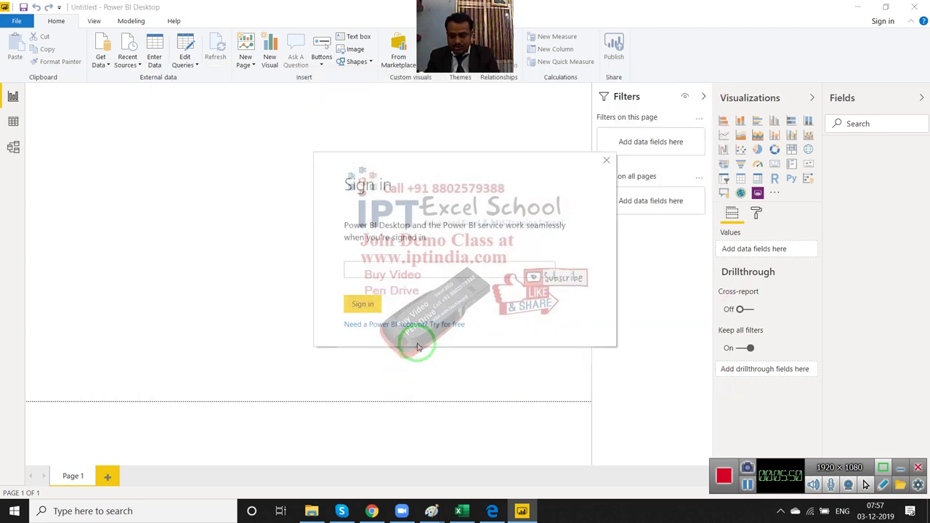
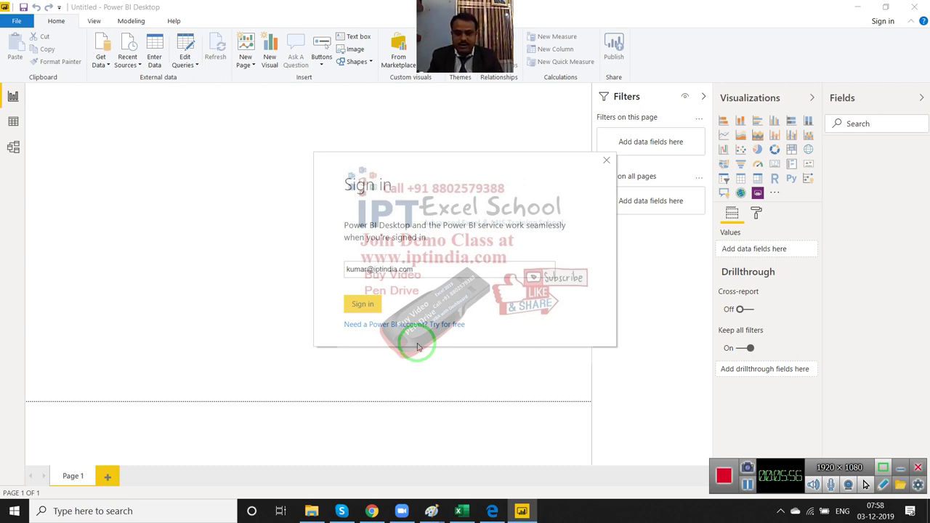
Sign in to Power BI Desktop with the account e-mail and password.
click(363, 302)
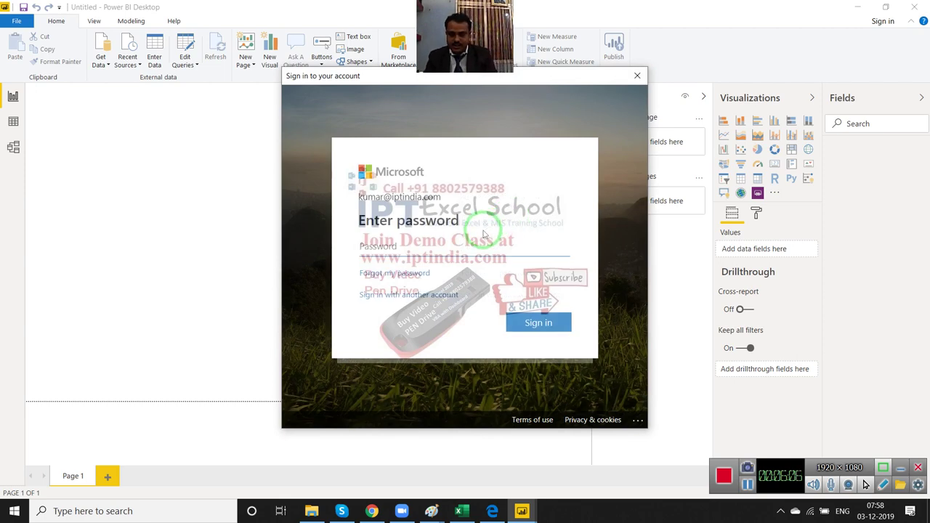
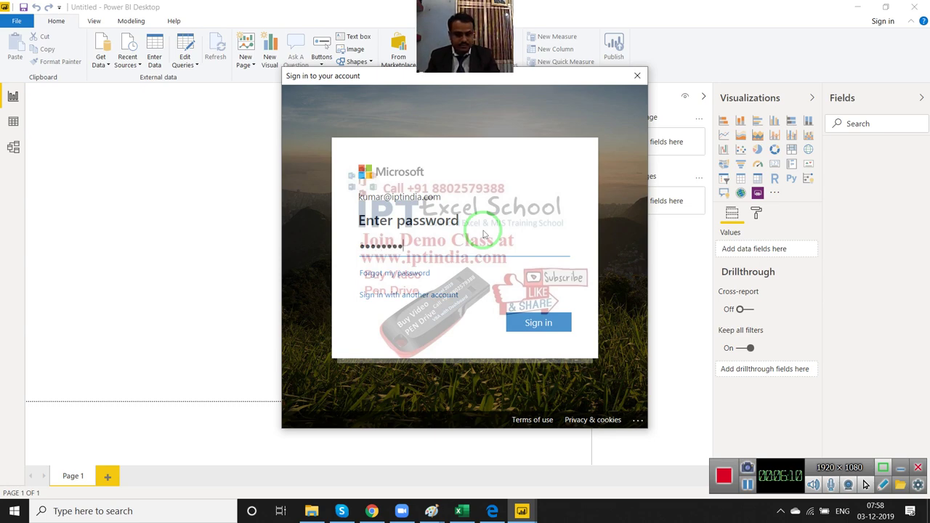
click(533, 328)
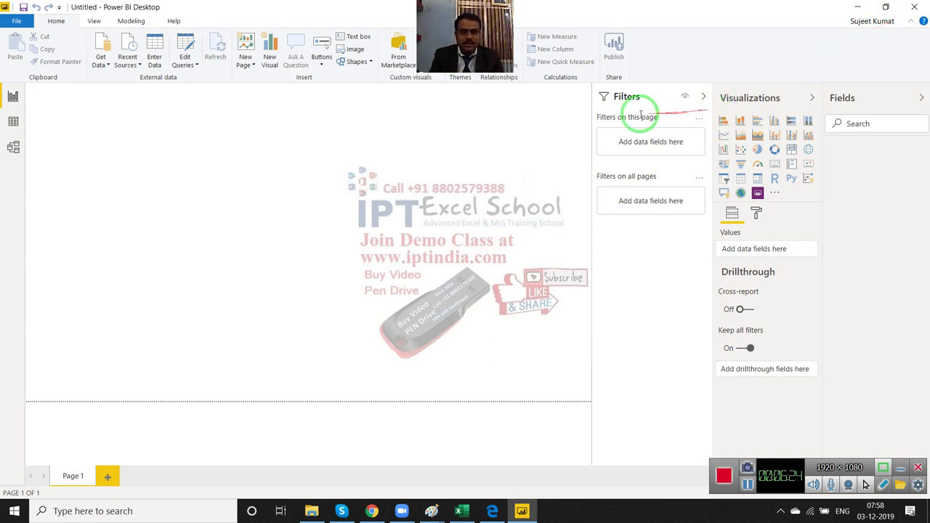
click(857, 7)
Restore Power BI Desktop and choose Get Data > Excel to import a workbook.
click(522, 511)
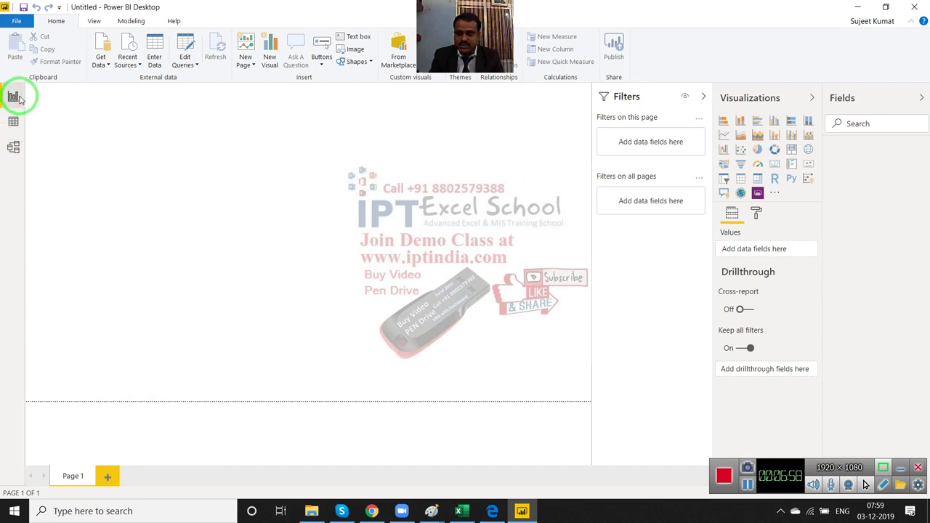
click(19, 102)
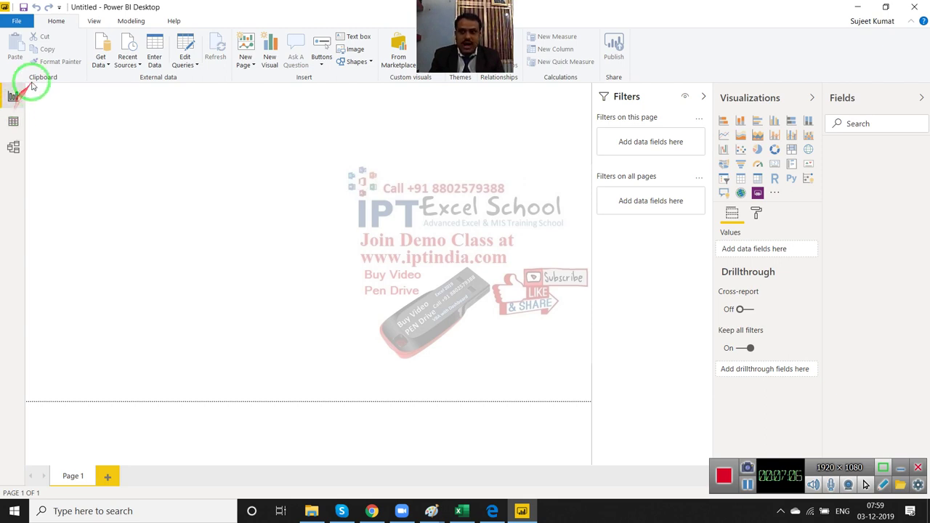
click(102, 67)
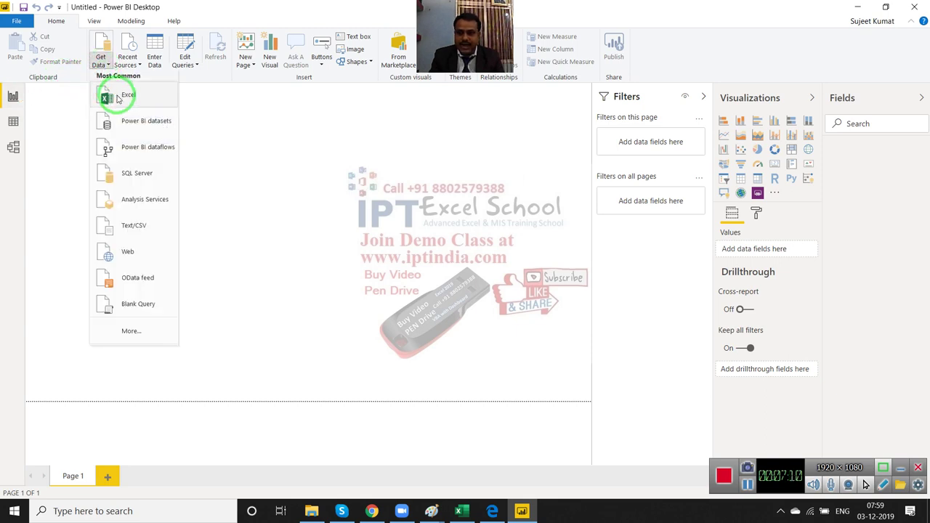
click(119, 98)
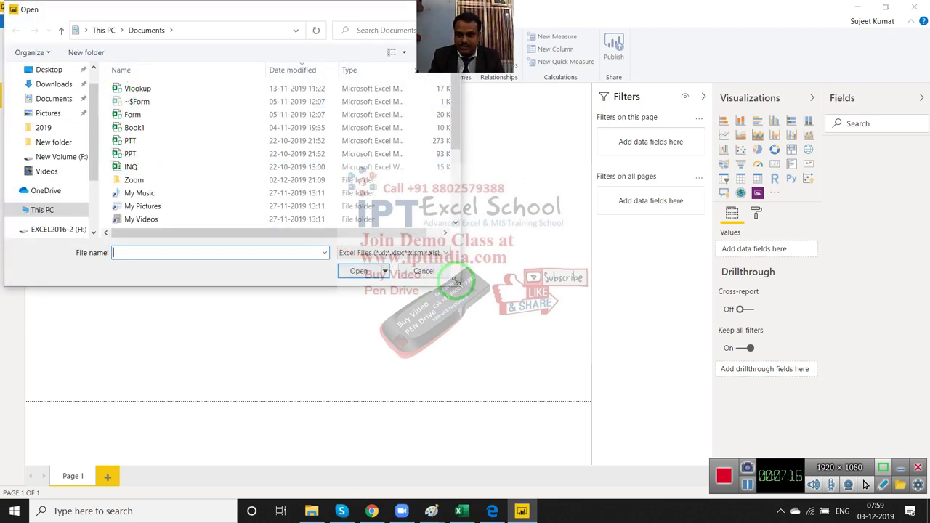
Enlarge the Open dialog and open DD.xlsx from the Desktop's New folder.
drag(458, 283, 524, 388)
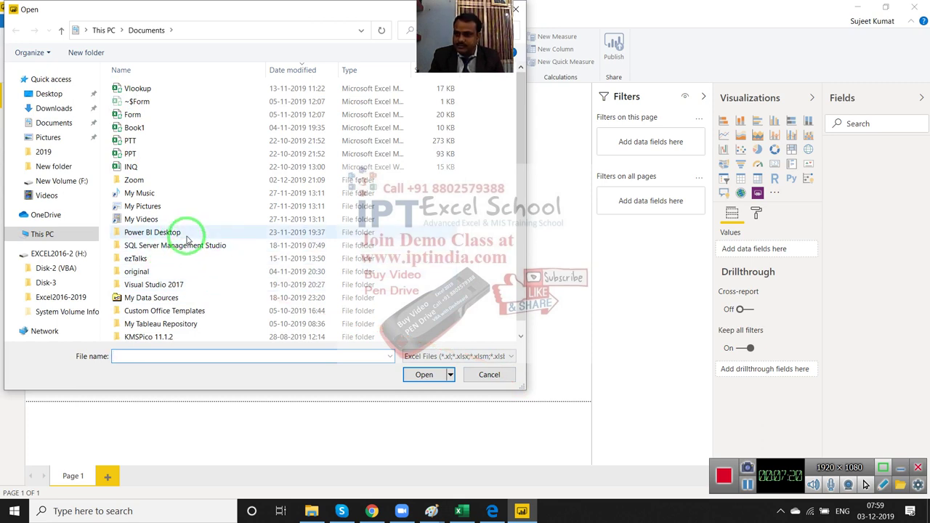
scroll(186, 240, down, 1)
scroll(182, 253, up, 1)
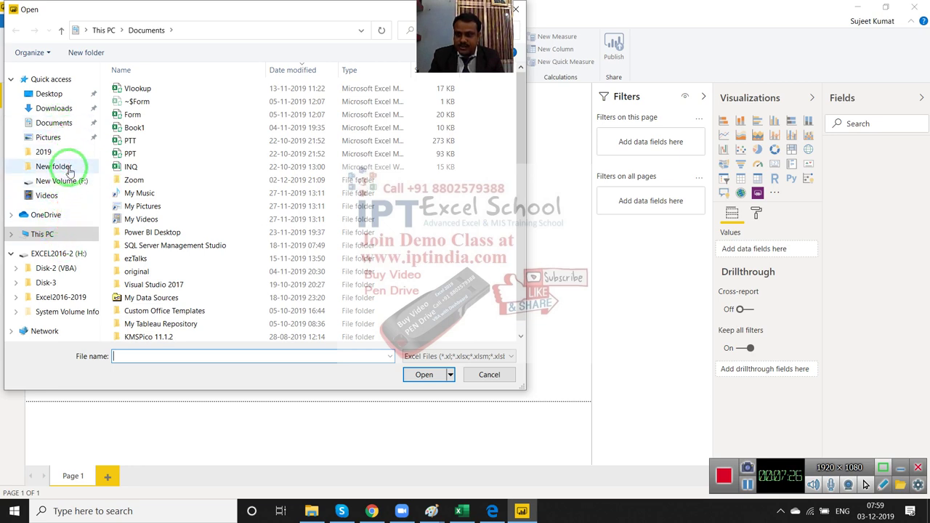
click(52, 93)
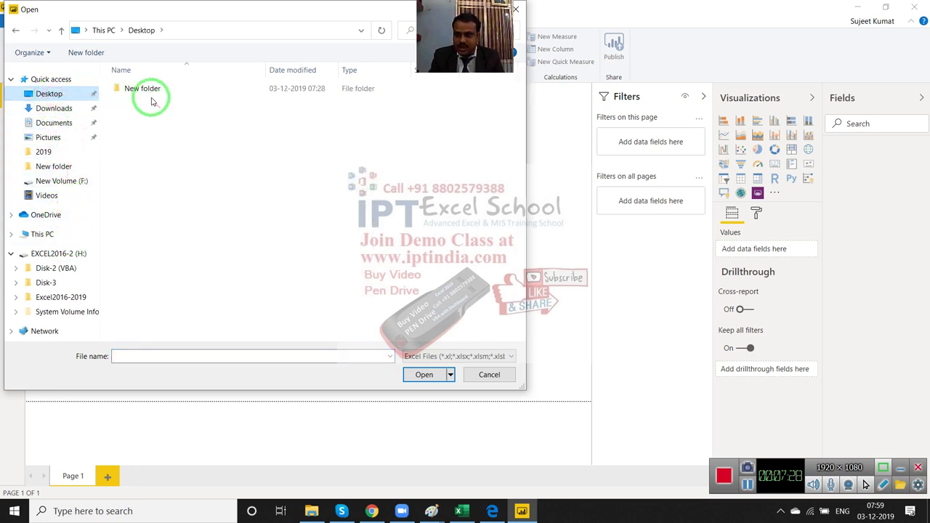
double_click(149, 89)
click(135, 140)
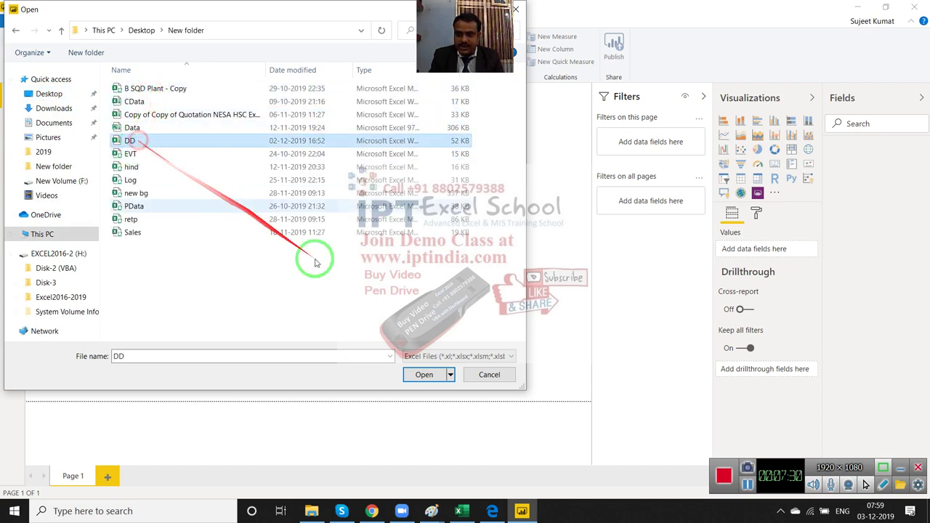
click(425, 374)
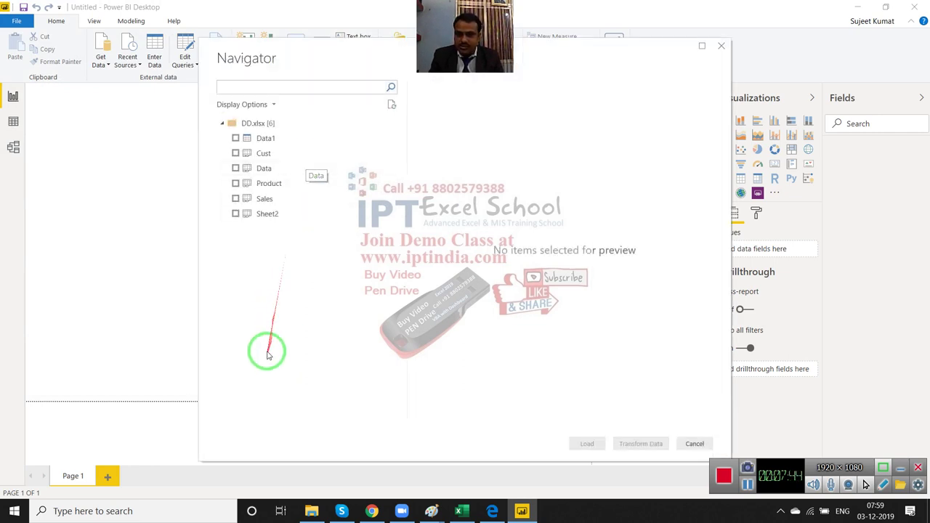
Preview Sheet2 from DD.xlsx in the Navigator, tick it and load it.
click(234, 215)
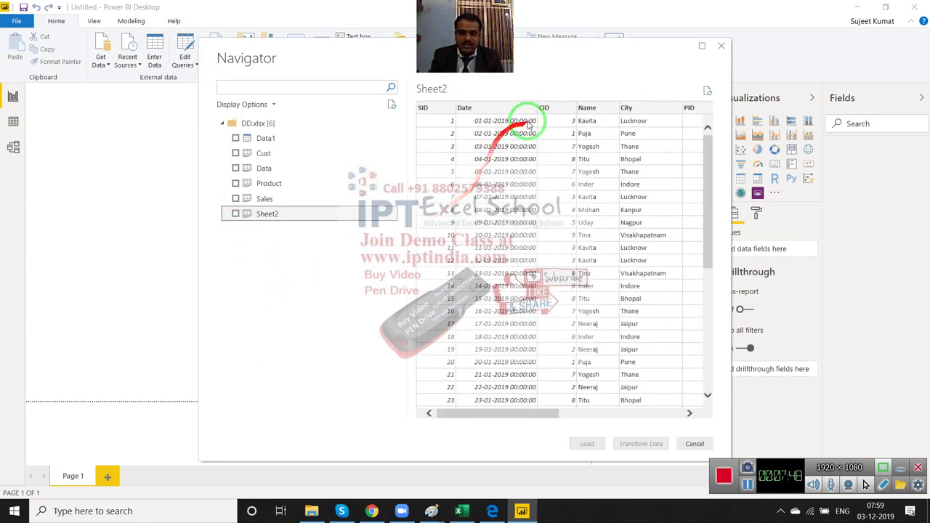
click(502, 414)
drag(502, 414, 233, 232)
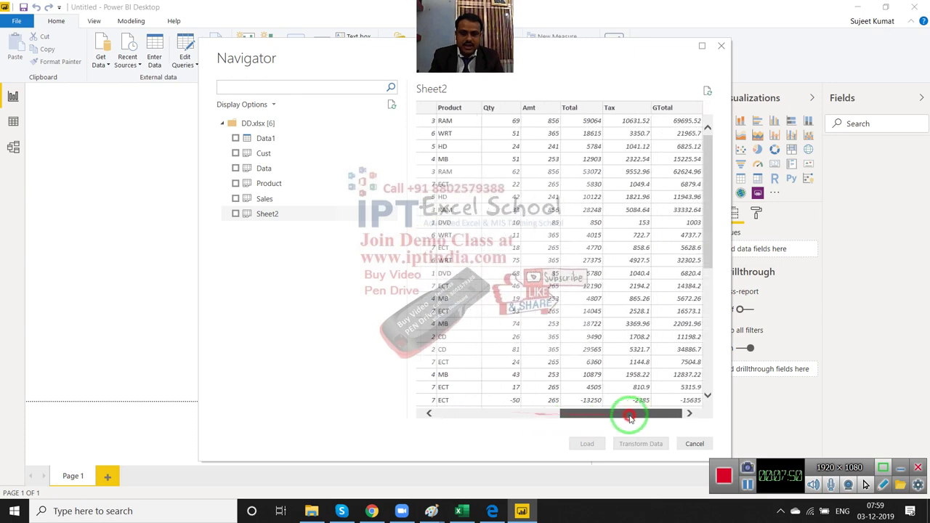
click(235, 213)
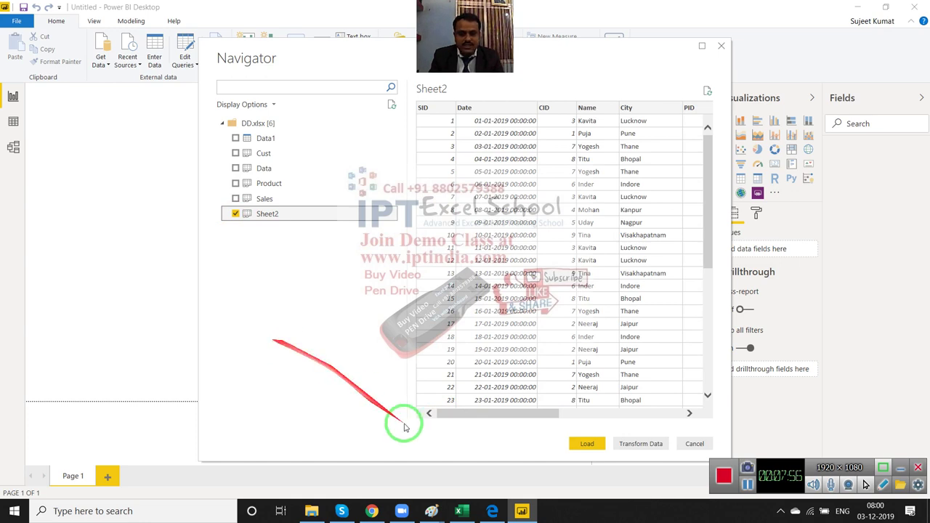
click(585, 444)
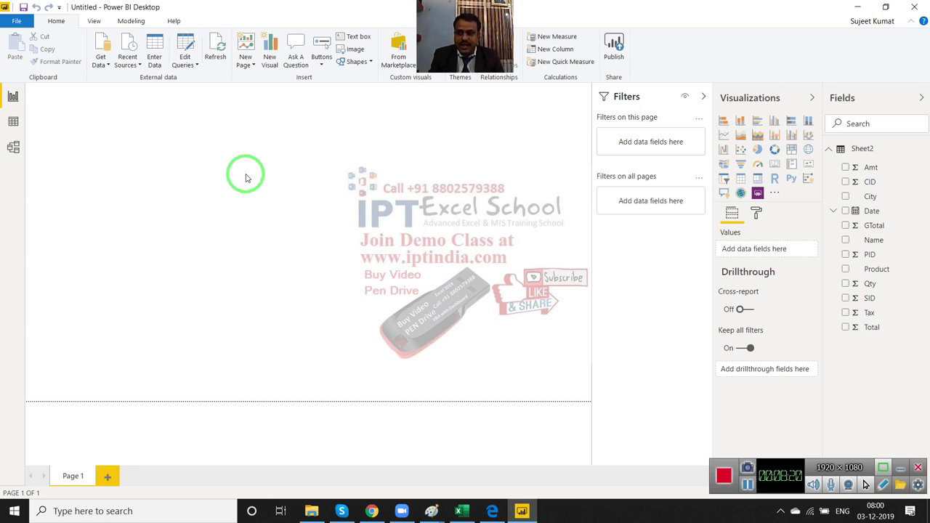
click(14, 122)
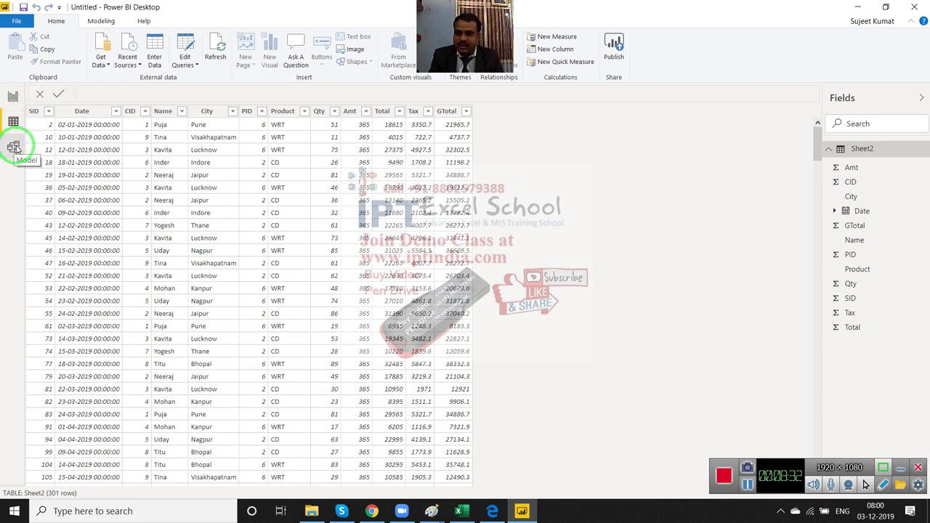
click(213, 138)
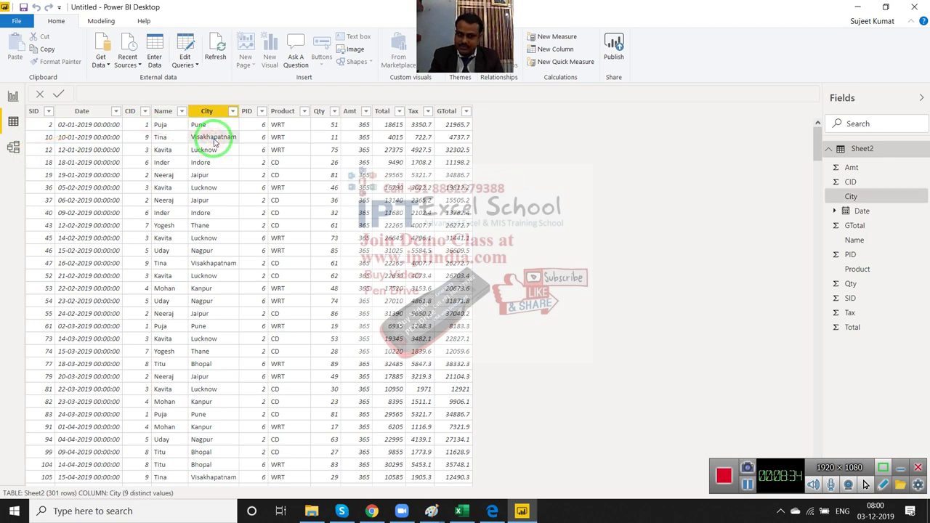
click(13, 97)
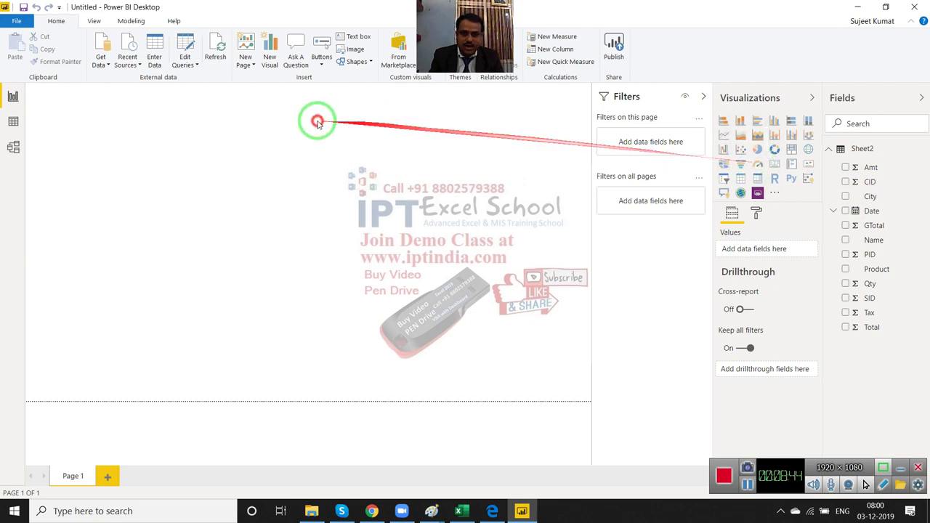
click(758, 164)
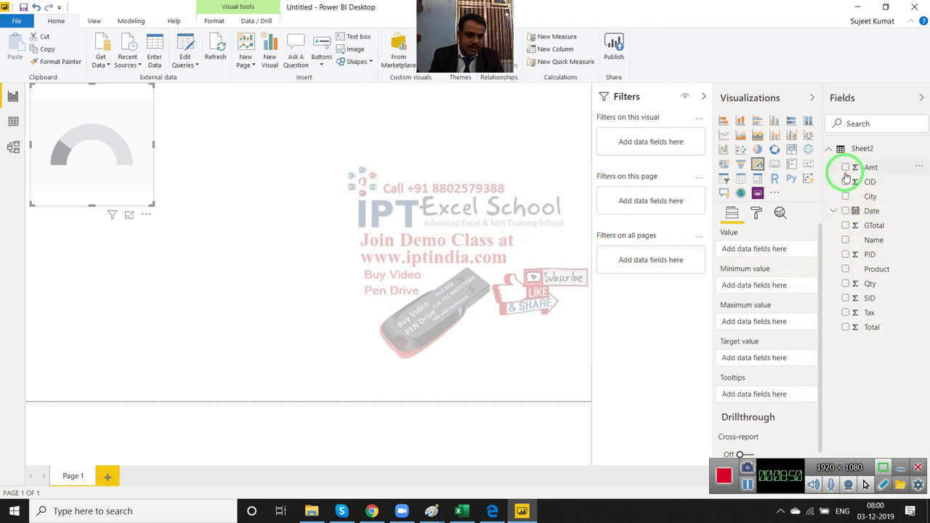
Make Qty the gauge's value after briefly adding and removing GTotal.
click(846, 283)
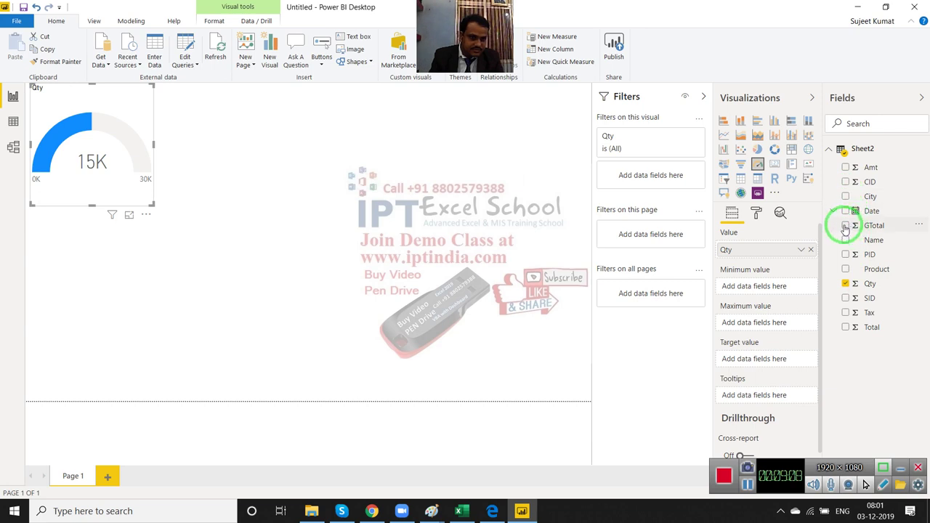
click(845, 226)
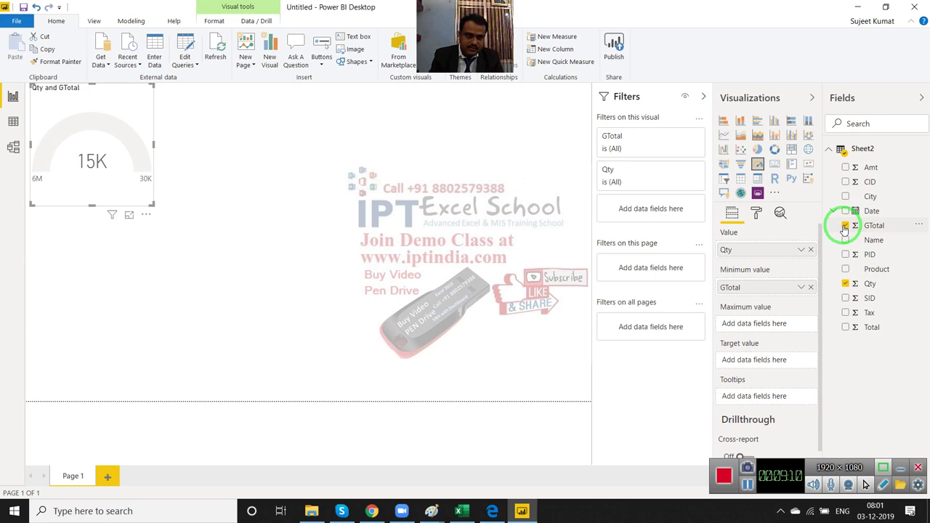
click(844, 227)
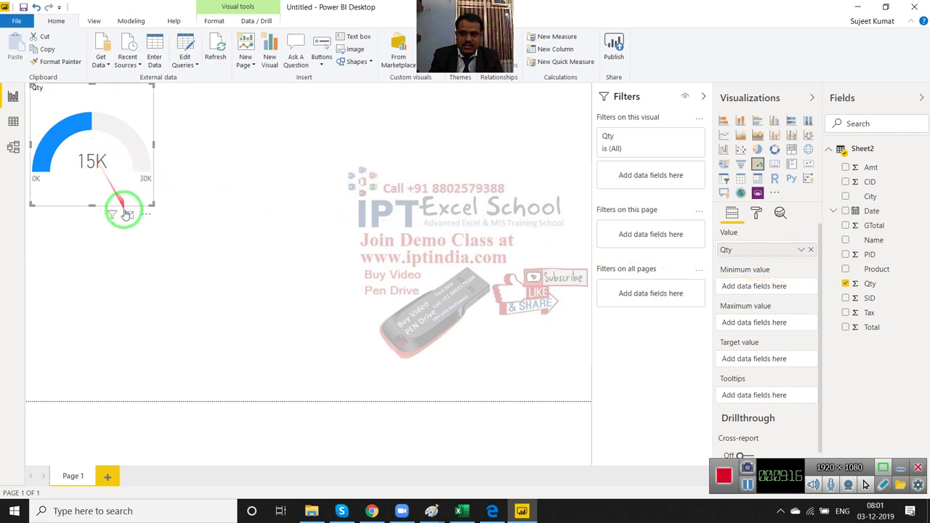
mouse_move(112, 214)
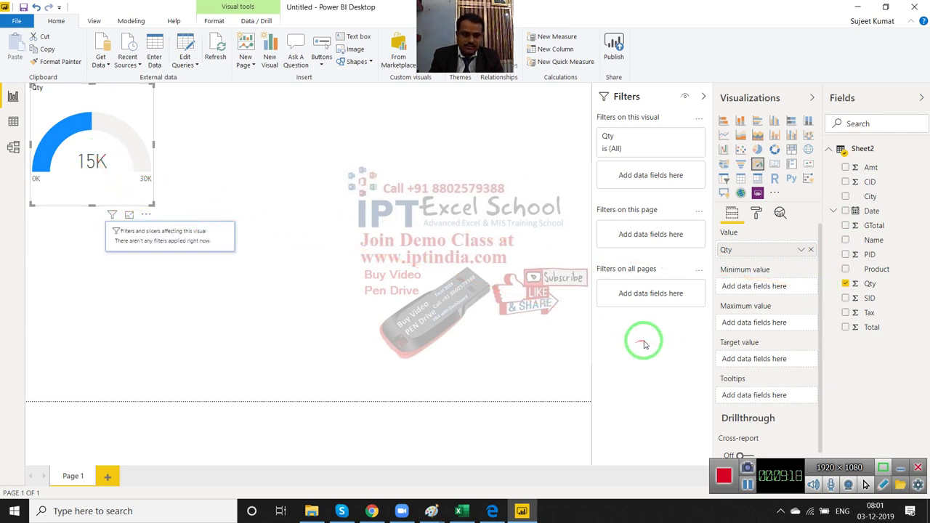
click(845, 284)
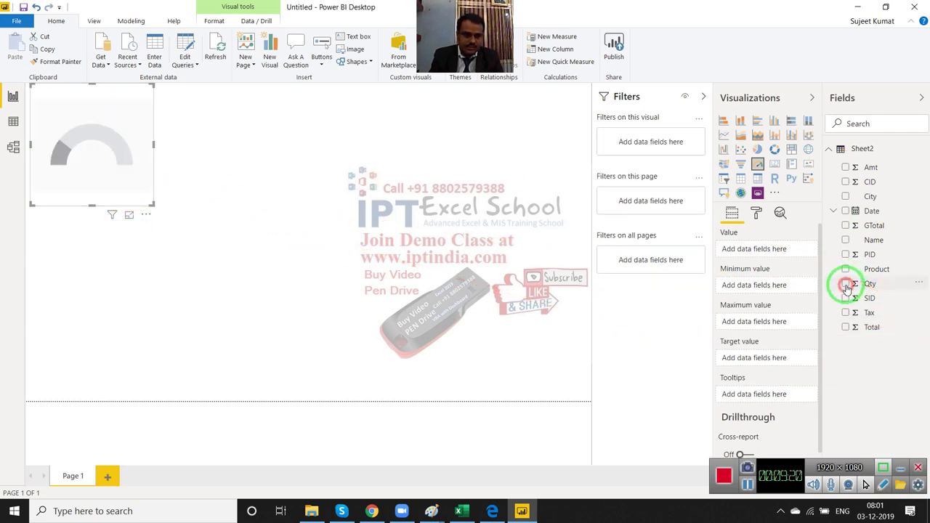
click(846, 283)
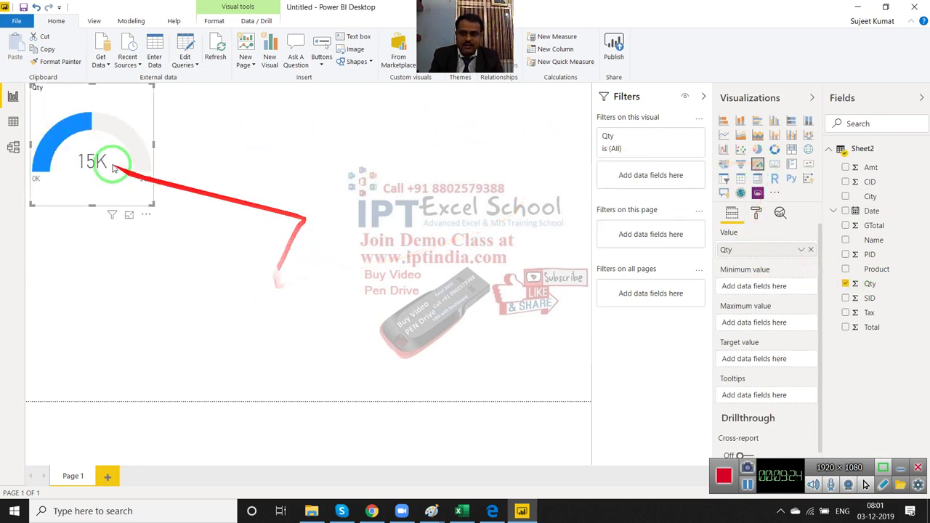
Shrink the Qty gauge slightly and insert a second gauge visual.
drag(152, 205, 131, 188)
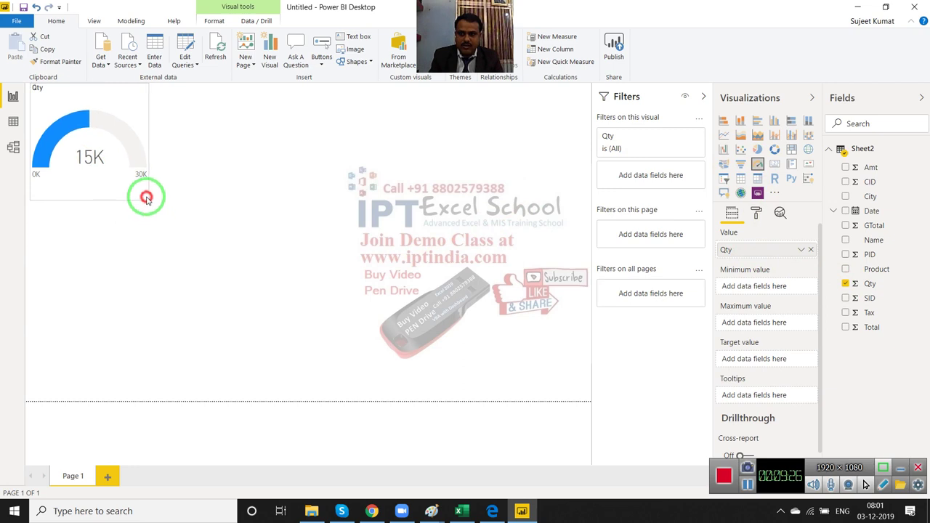
click(255, 156)
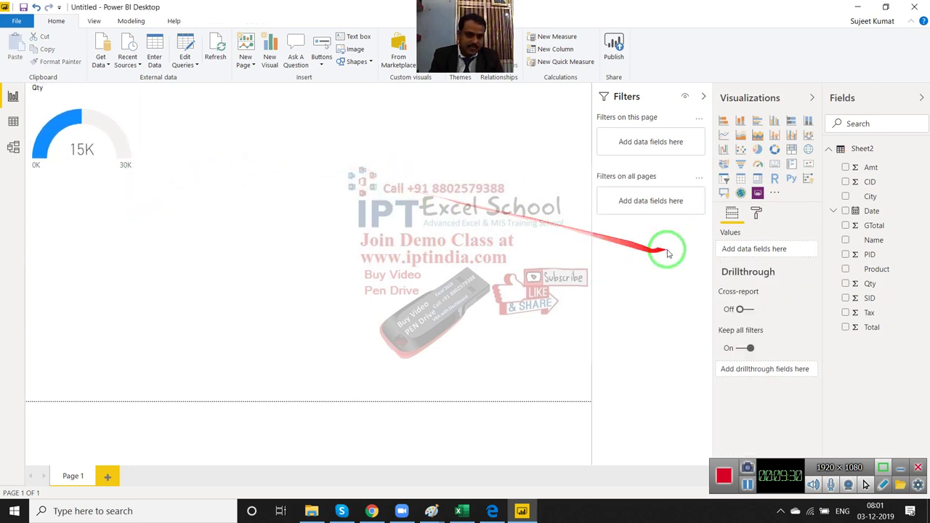
click(758, 163)
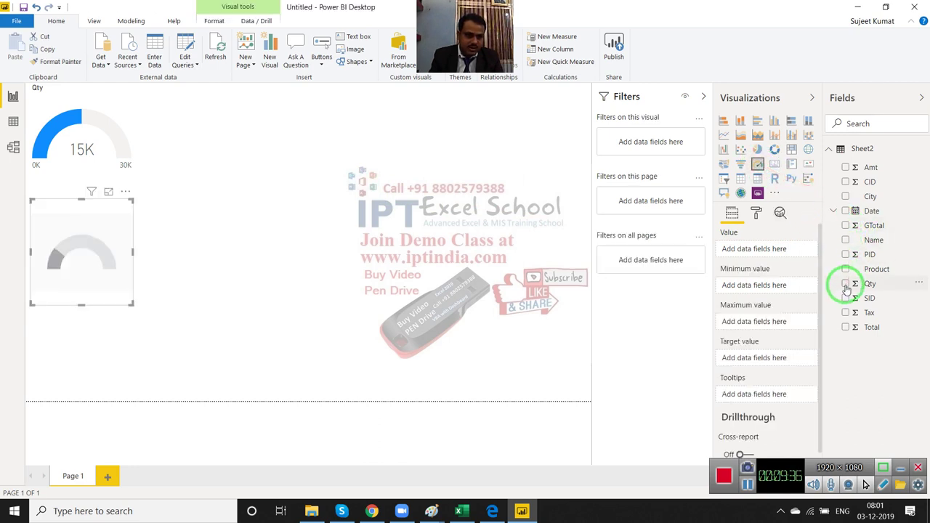
click(846, 284)
drag(70, 207, 523, 96)
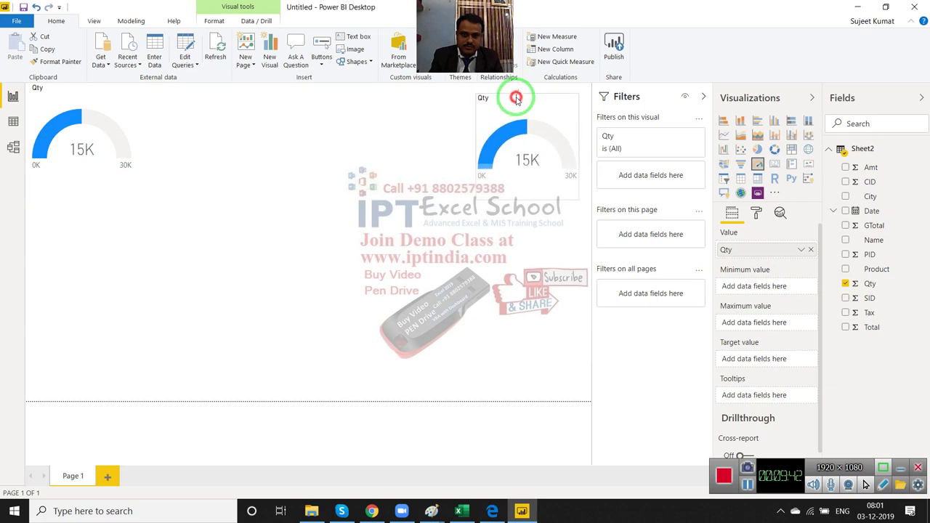
click(523, 97)
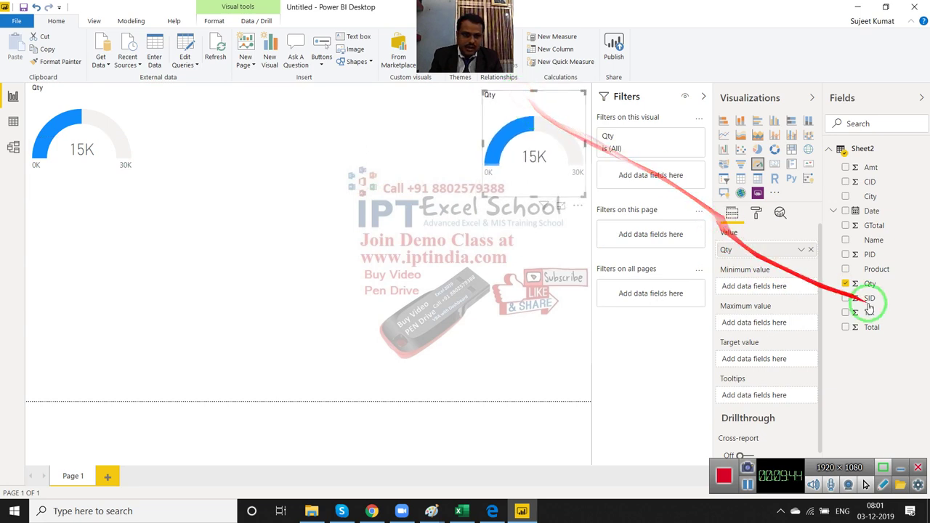
click(843, 285)
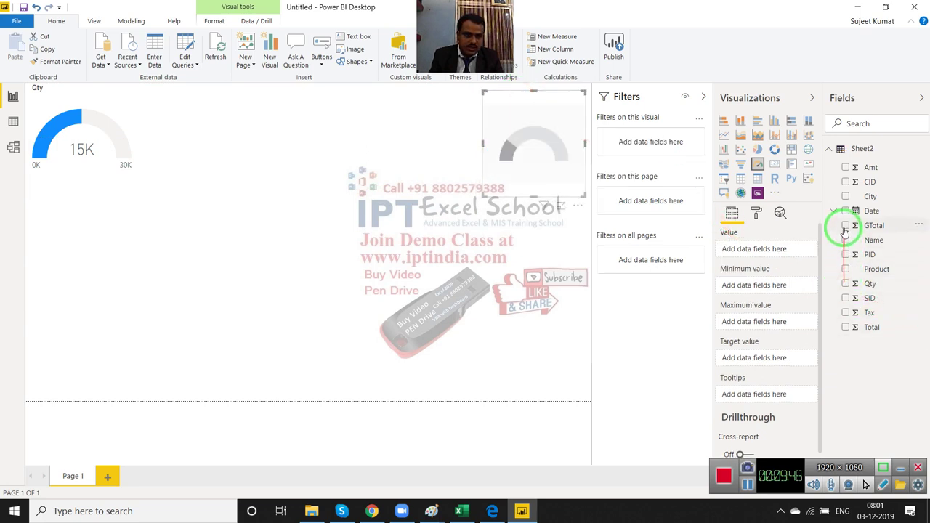
click(844, 227)
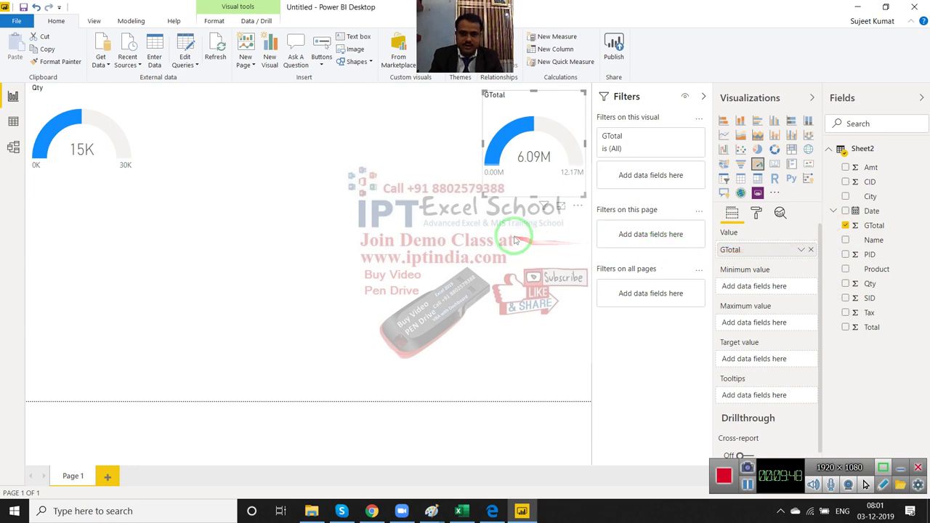
click(393, 207)
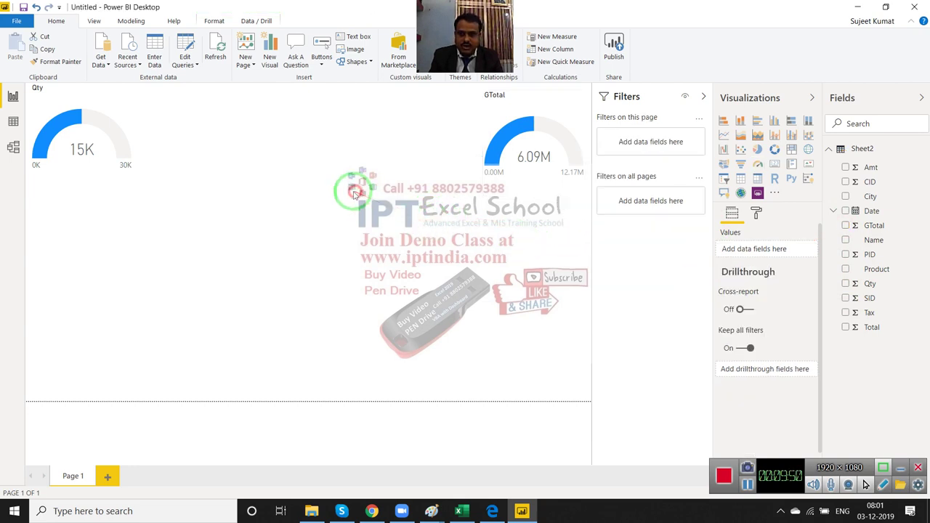
click(502, 120)
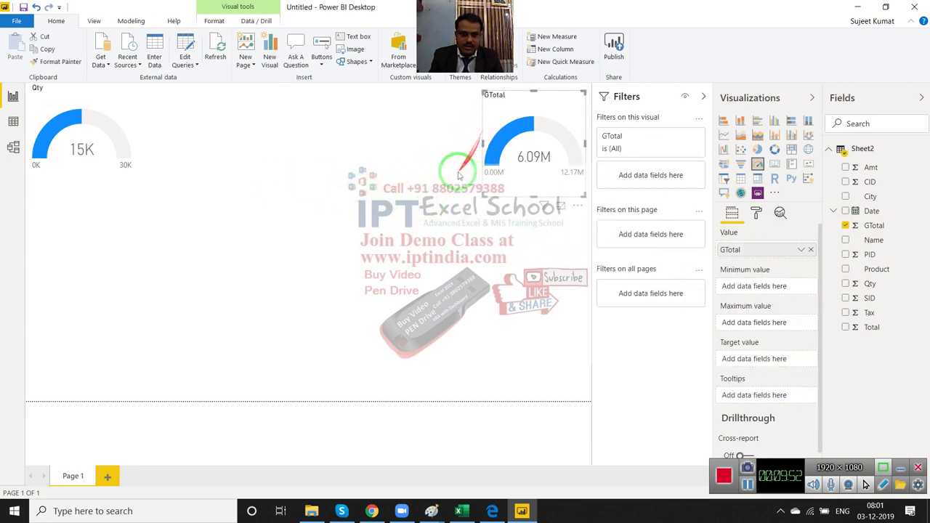
click(280, 229)
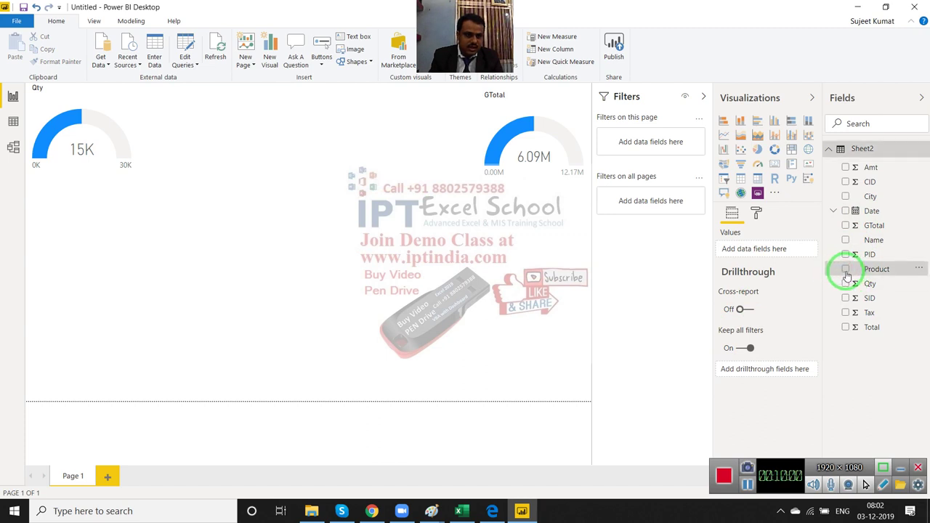
Build a Qty by Product funnel chart from the Product and Qty fields.
click(845, 269)
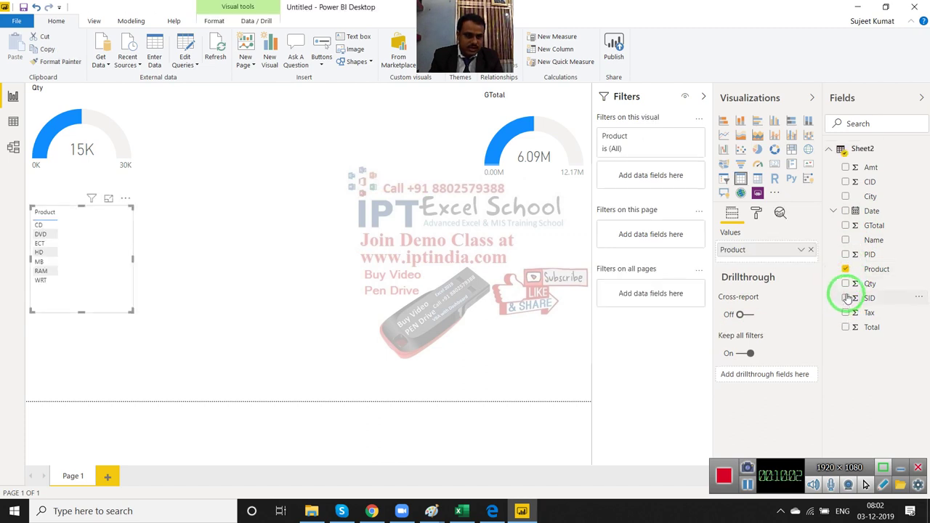
click(846, 284)
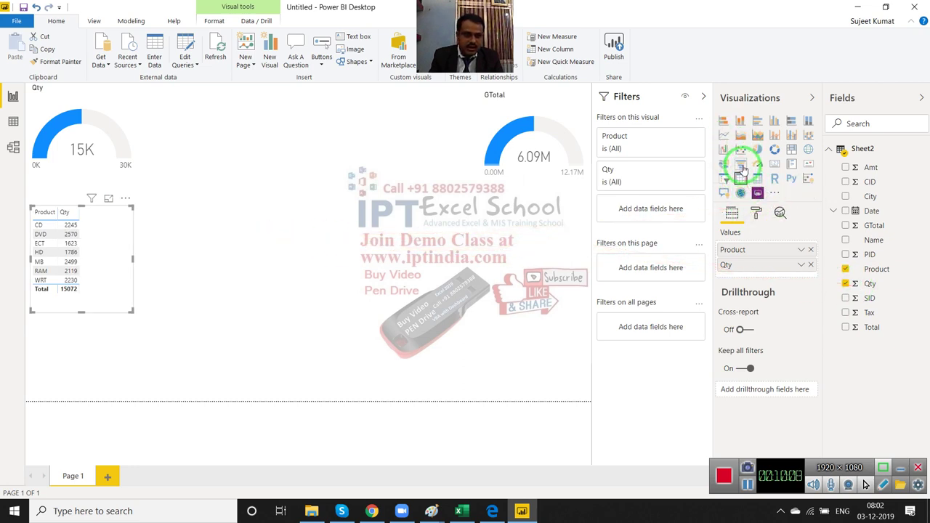
click(740, 165)
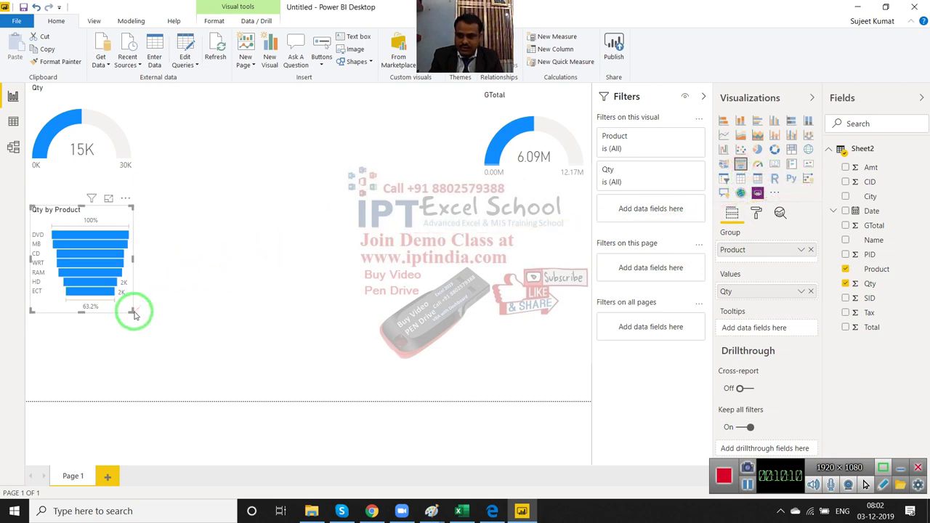
Enlarge the funnel chart, briefly cross-filtering by HD and then clearing it.
click(177, 338)
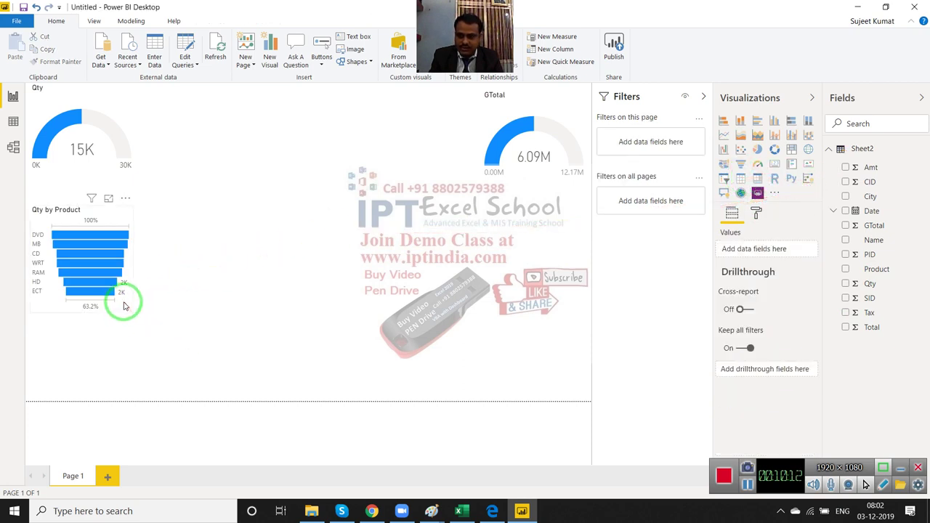
click(97, 282)
mouse_move(130, 309)
mouse_down()
mouse_move(182, 315)
mouse_move(190, 383)
mouse_up()
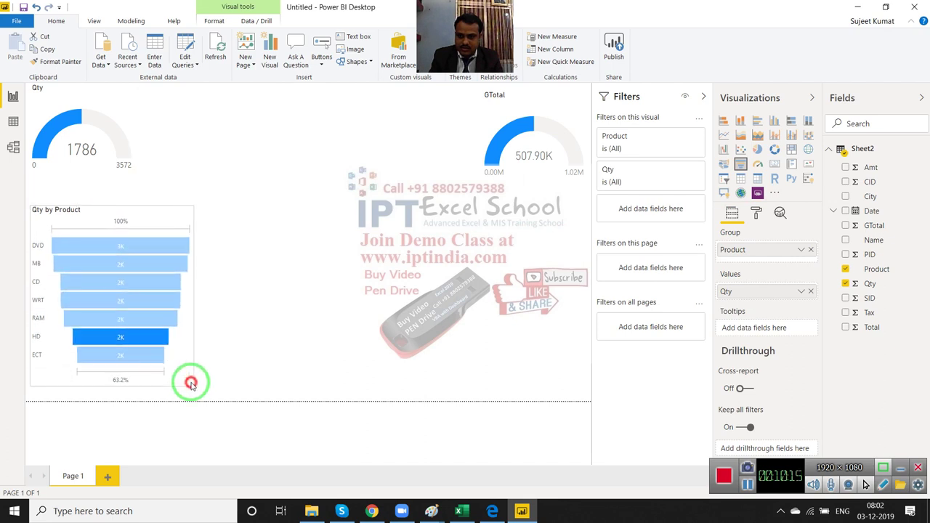
click(277, 312)
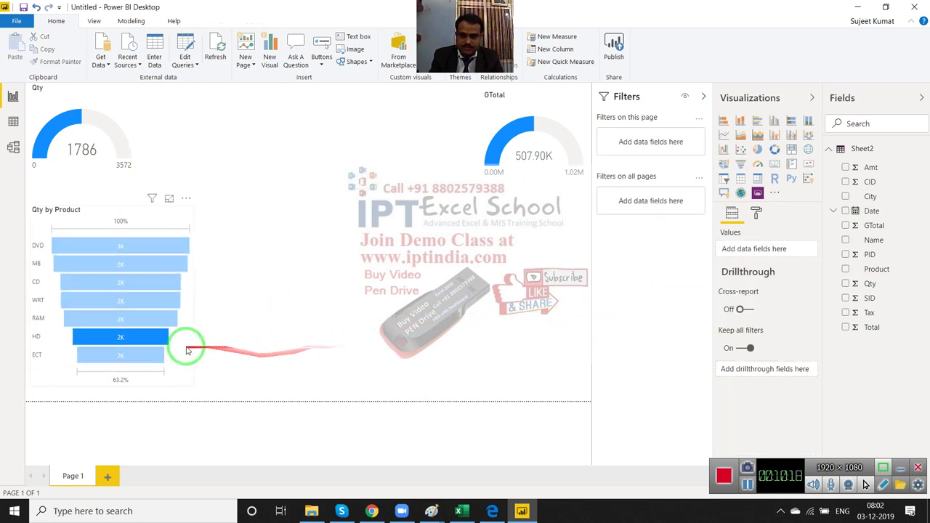
click(163, 336)
click(288, 313)
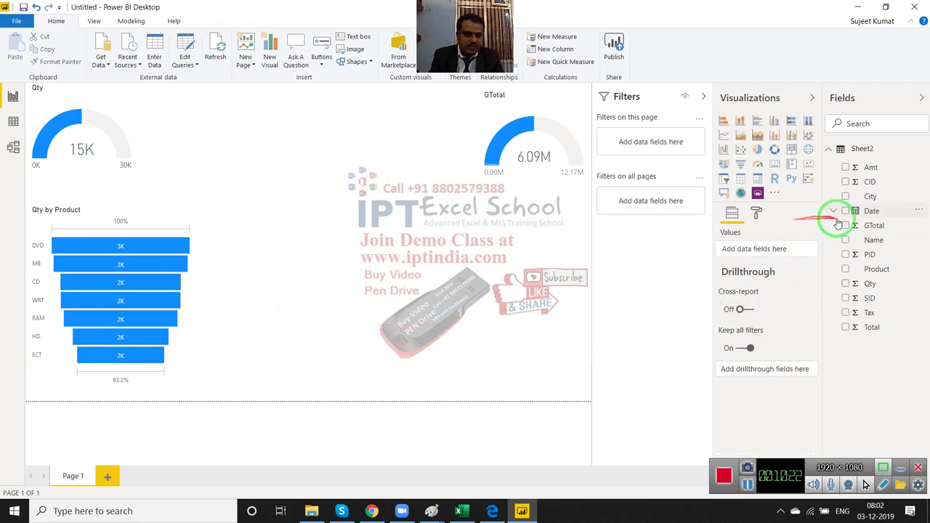
mouse_move(863, 236)
mouse_down()
mouse_move(338, 174)
mouse_move(143, 81)
mouse_move(200, 121)
mouse_move(341, 45)
mouse_up()
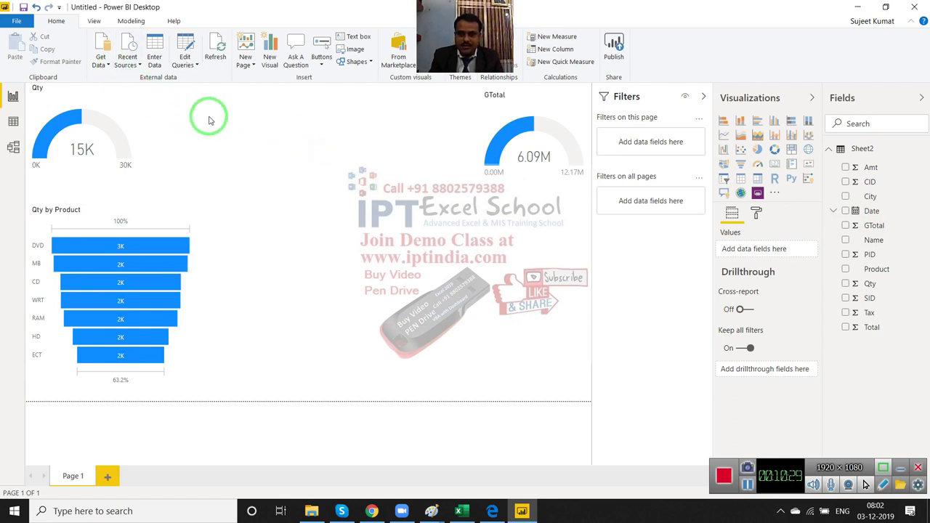
Add a 'Sales Report 2019' text box, shrink it to one line, and adjust its font size.
click(345, 37)
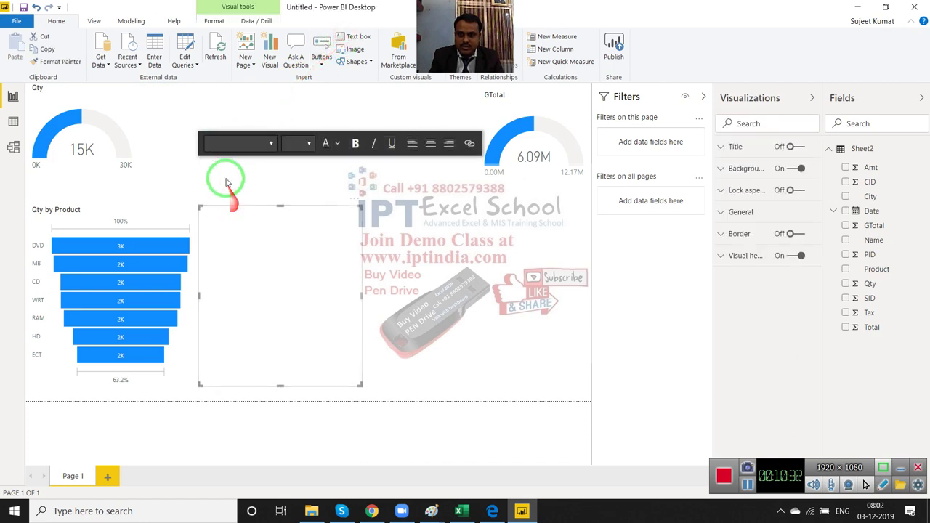
click(233, 213)
text(Sales Report 2019)
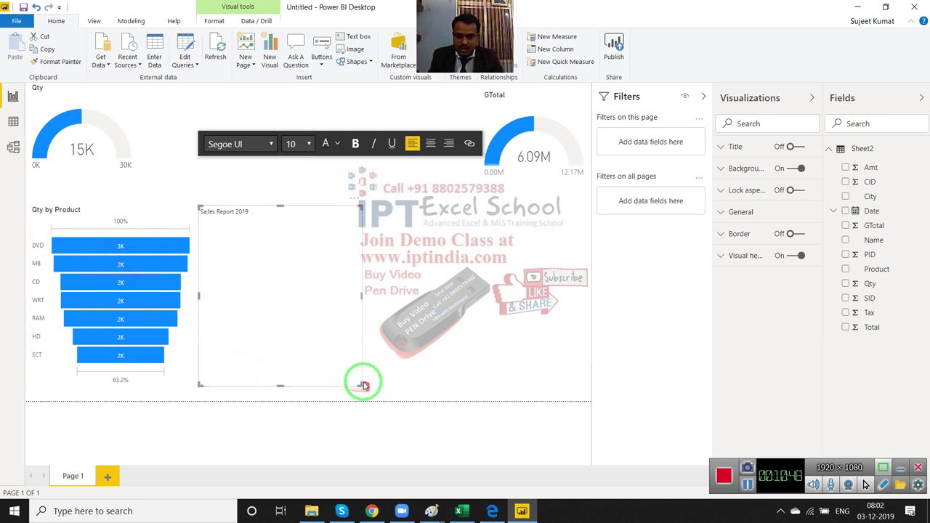
drag(360, 383, 343, 227)
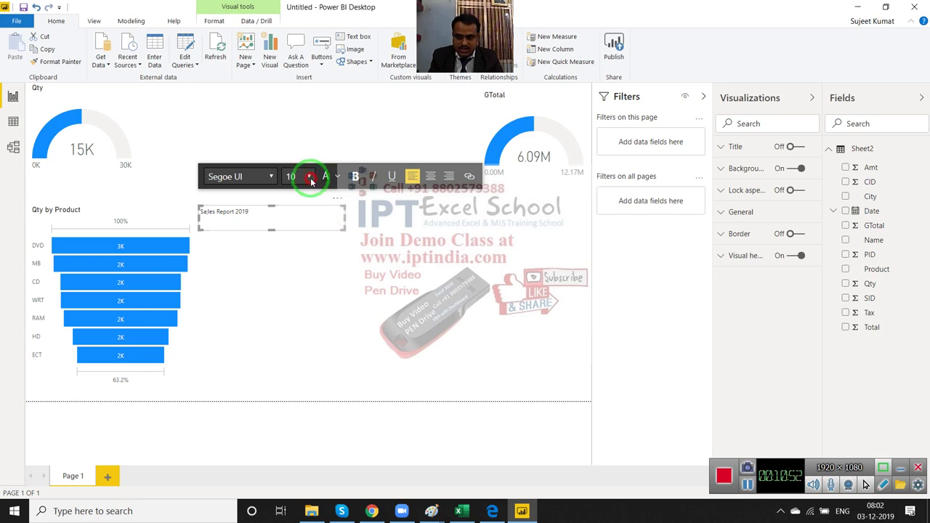
click(308, 177)
click(293, 286)
click(263, 222)
key(Escape)
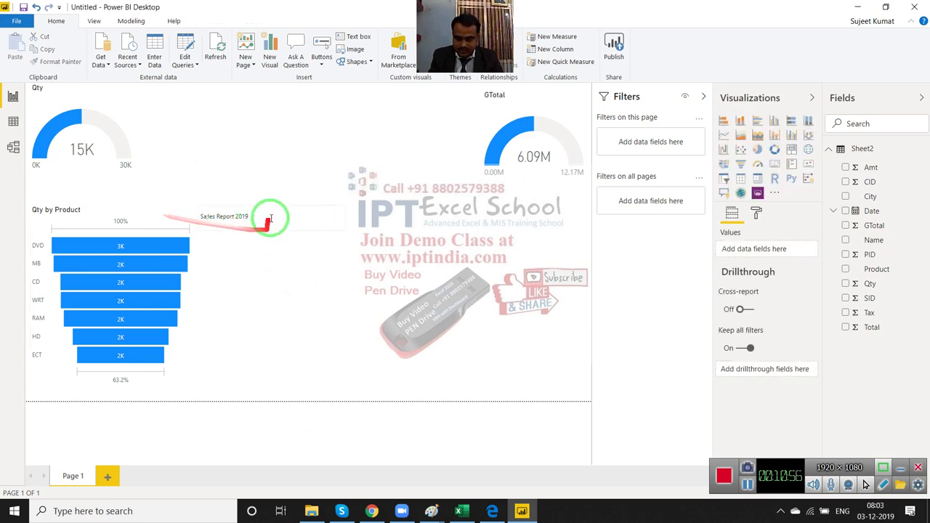
click(251, 217)
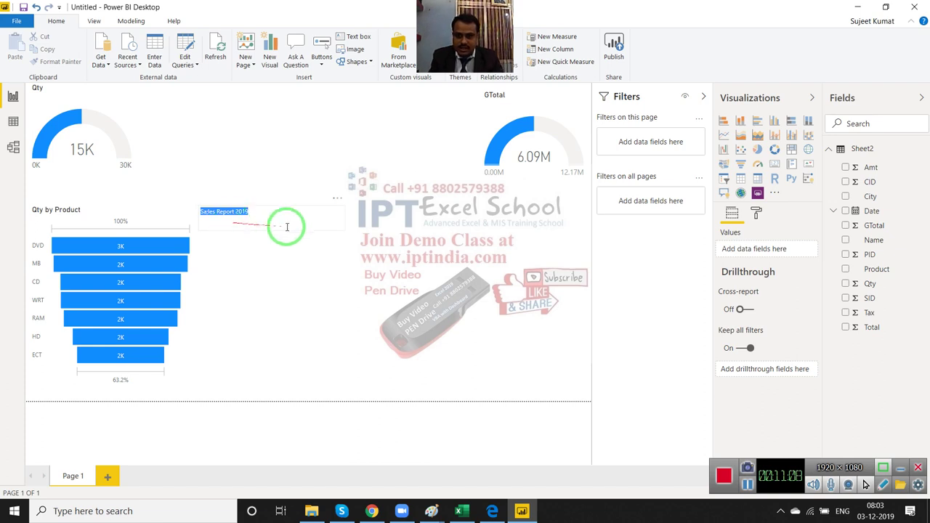
Format the whole title as size 20, bold and underlined.
click(340, 199)
click(233, 208)
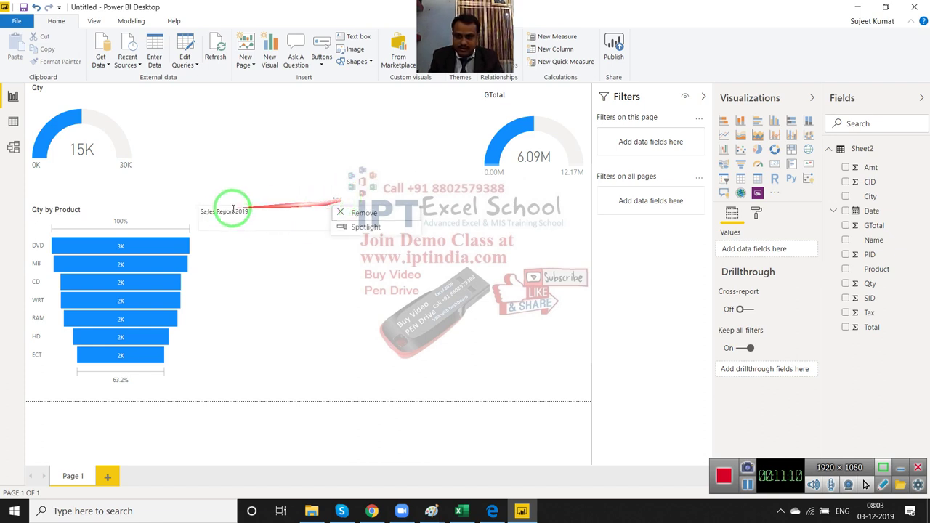
click(224, 212)
drag(200, 212, 273, 212)
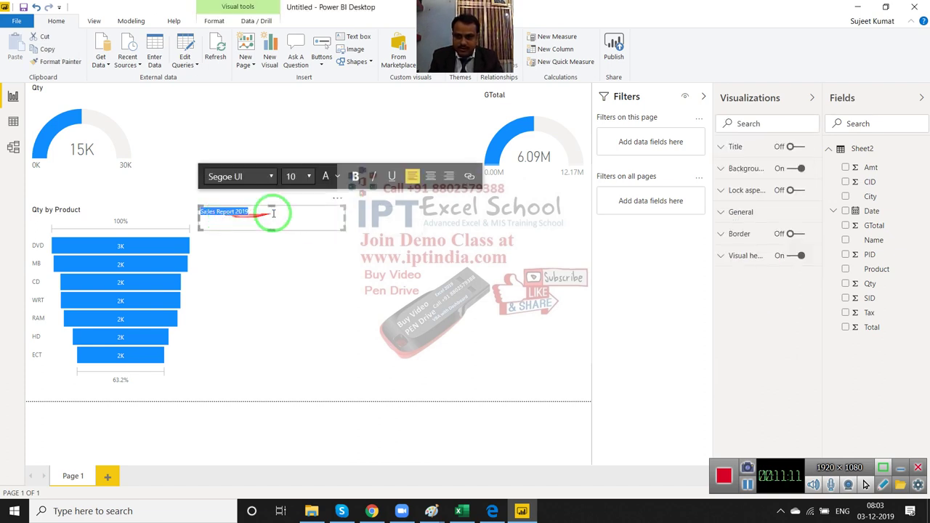
click(309, 176)
click(292, 302)
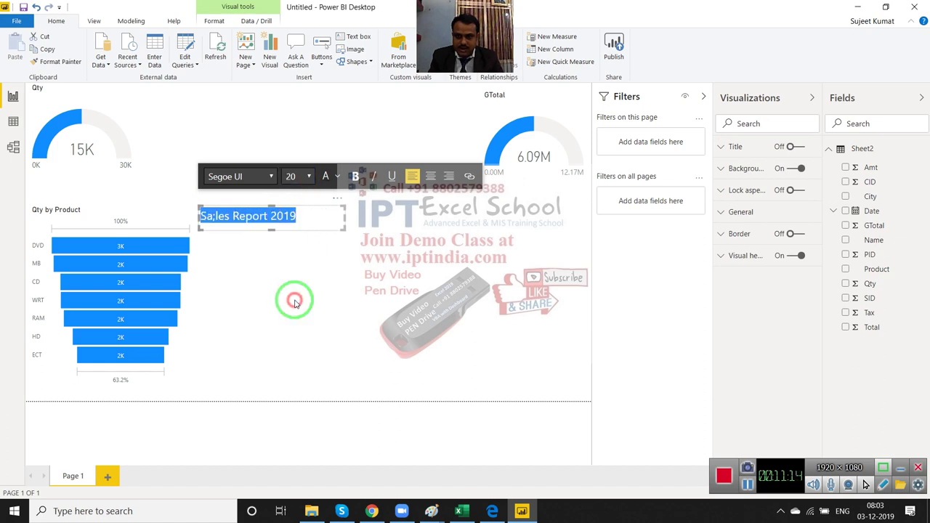
click(353, 180)
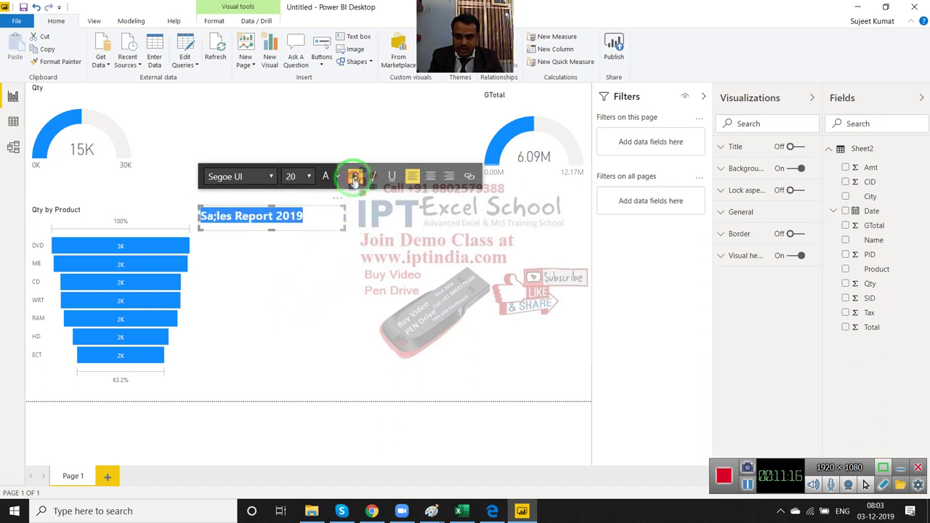
click(391, 177)
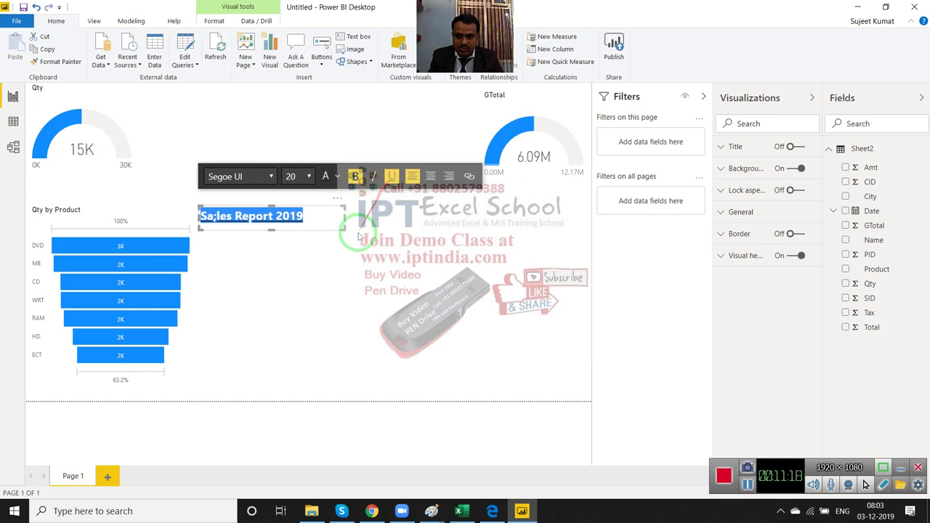
Remove the stray semicolon from 'Sales' and move the title to the top centre.
click(256, 206)
click(218, 216)
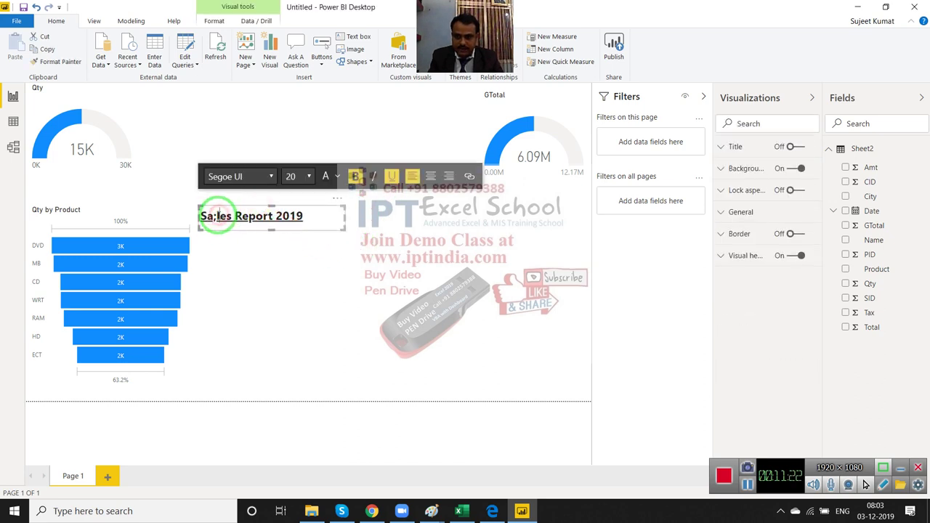
key(BackSpace)
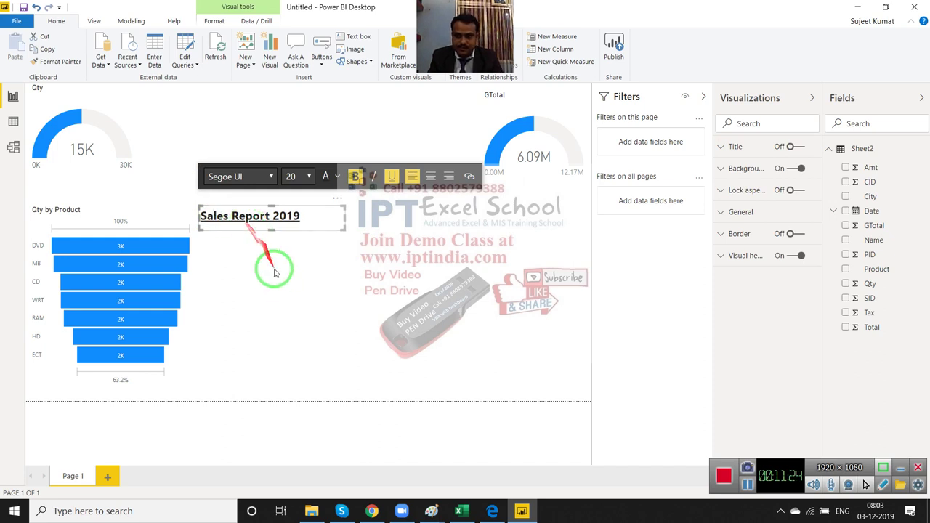
click(266, 247)
click(278, 212)
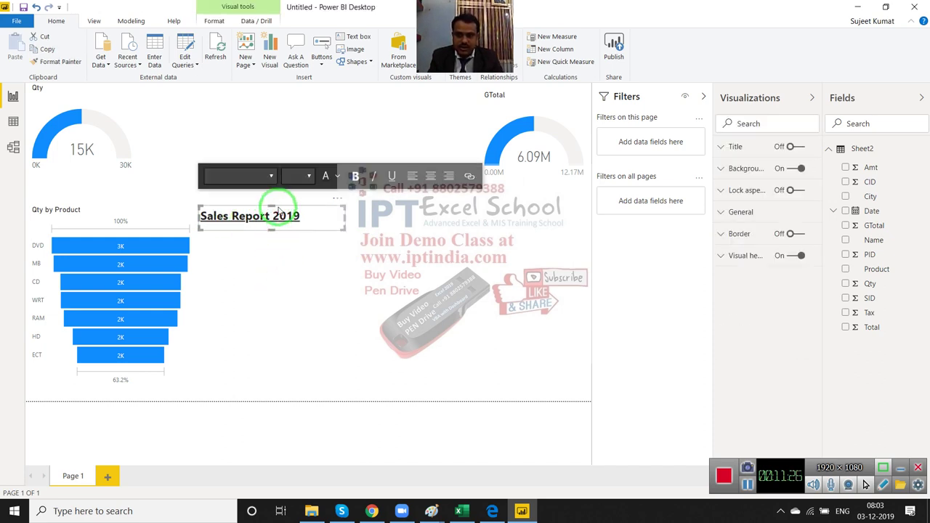
drag(278, 210, 327, 100)
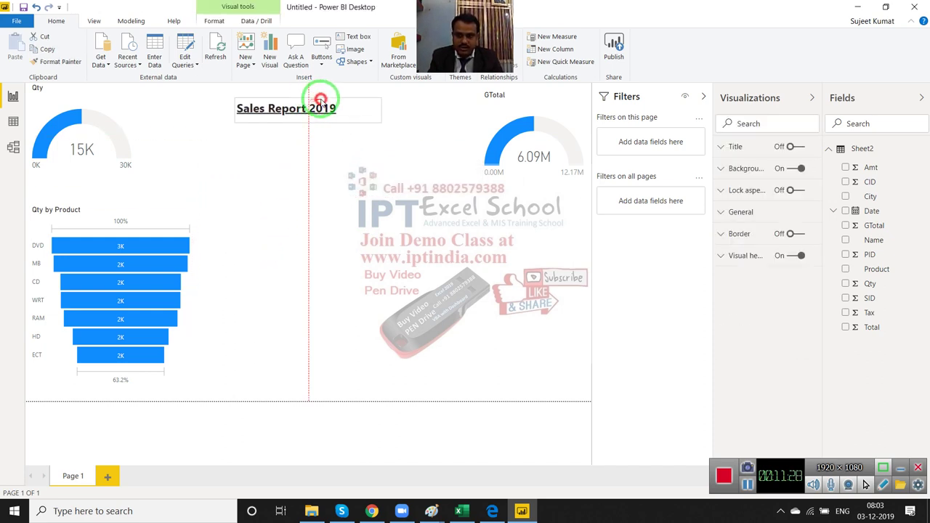
click(306, 223)
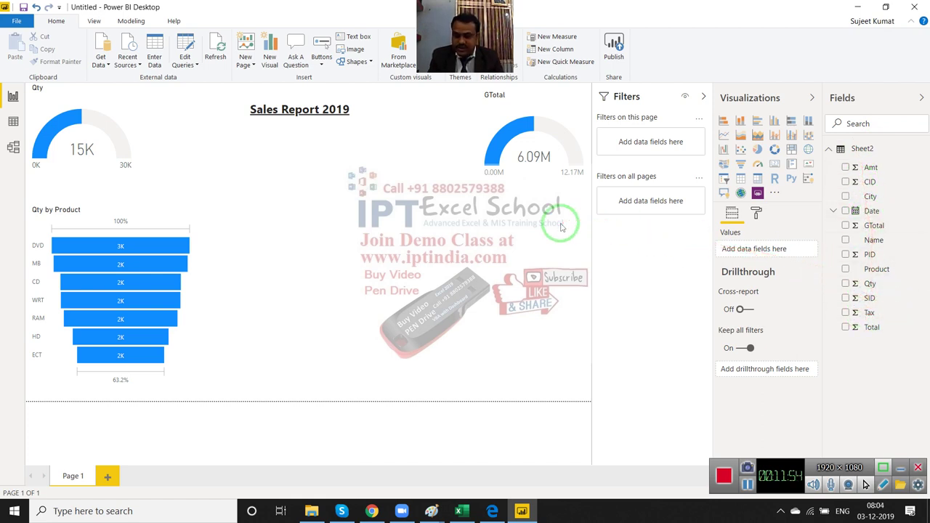
Minimize Power BI Desktop and refresh the Windows desktop.
click(856, 9)
right_click(538, 65)
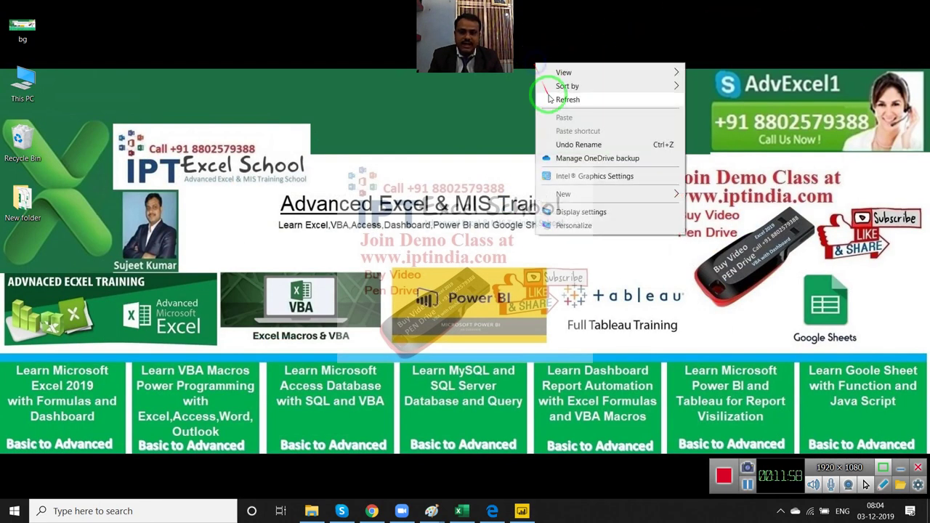
click(551, 99)
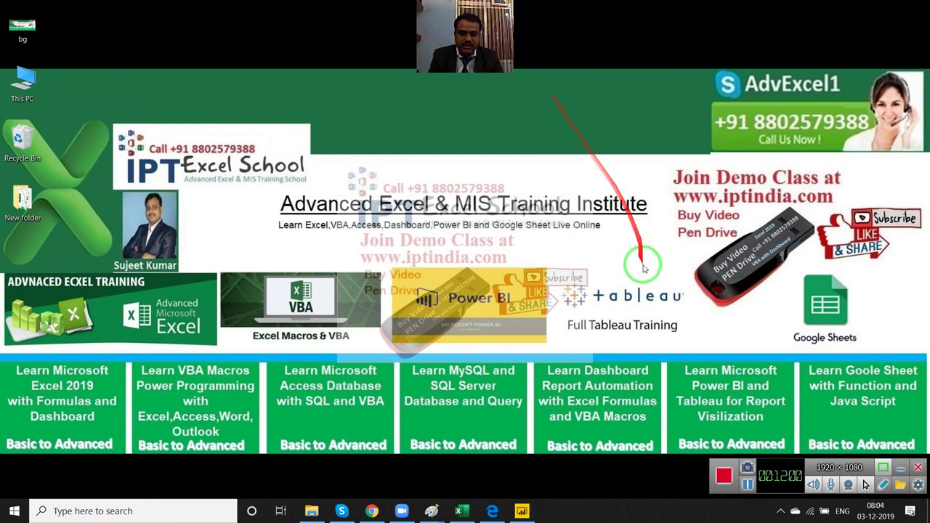